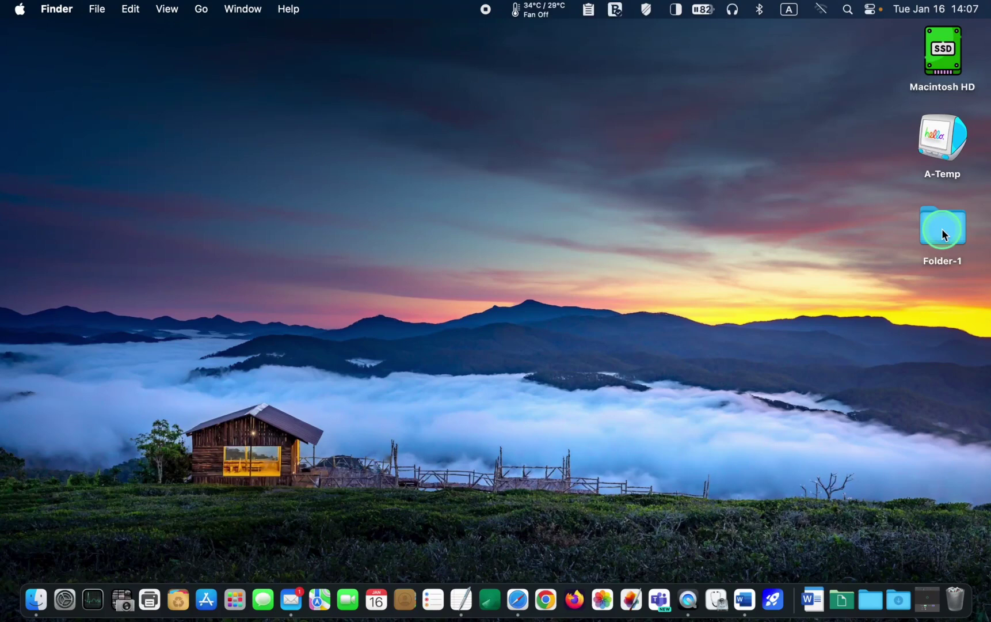
Close the Folder-1 window and launch Disk Utility through a Spotlight search.
{"action": "double_click", "coordinate": [942, 230]}
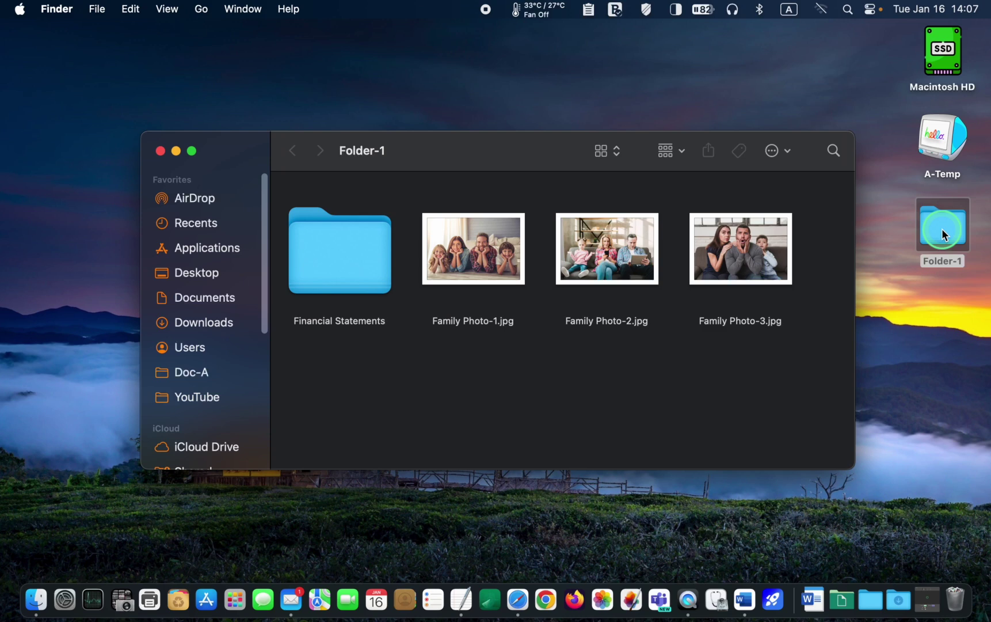
{"action": "left_click", "coordinate": [160, 150]}
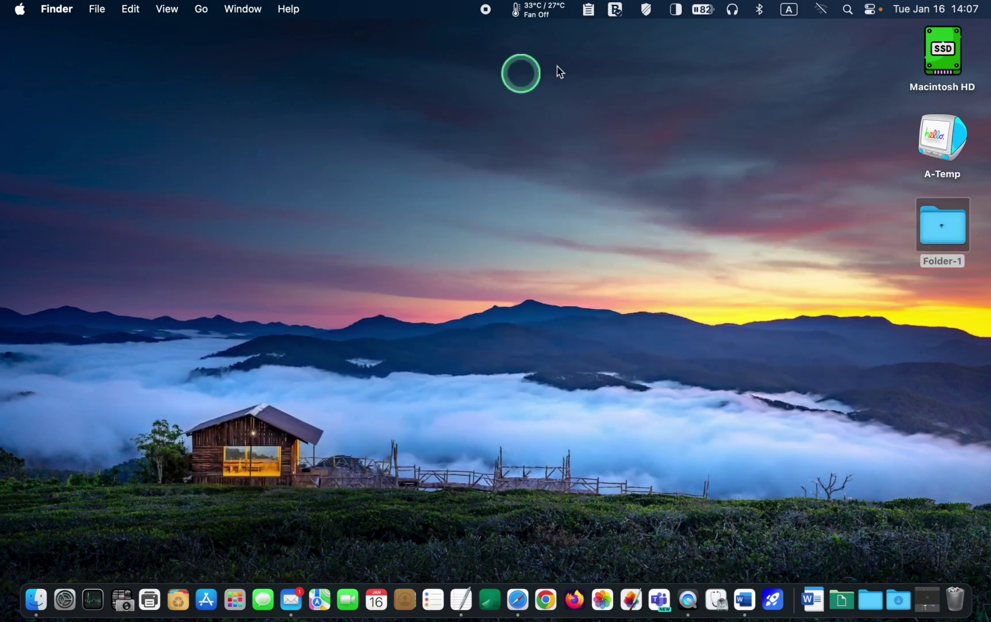
{"action": "left_click", "coordinate": [848, 9]}
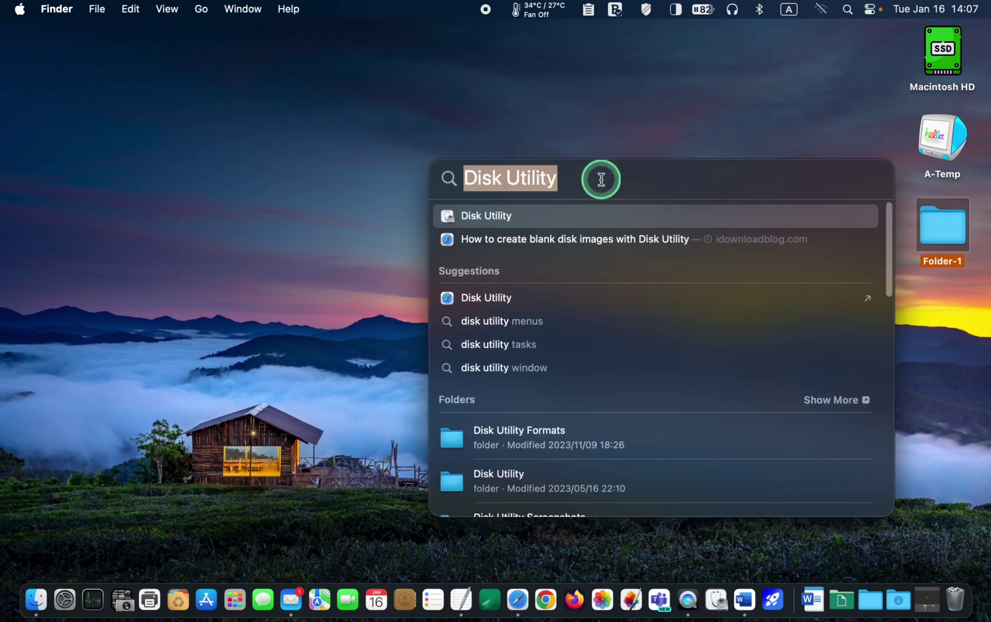
{"action": "key", "text": "Return"}
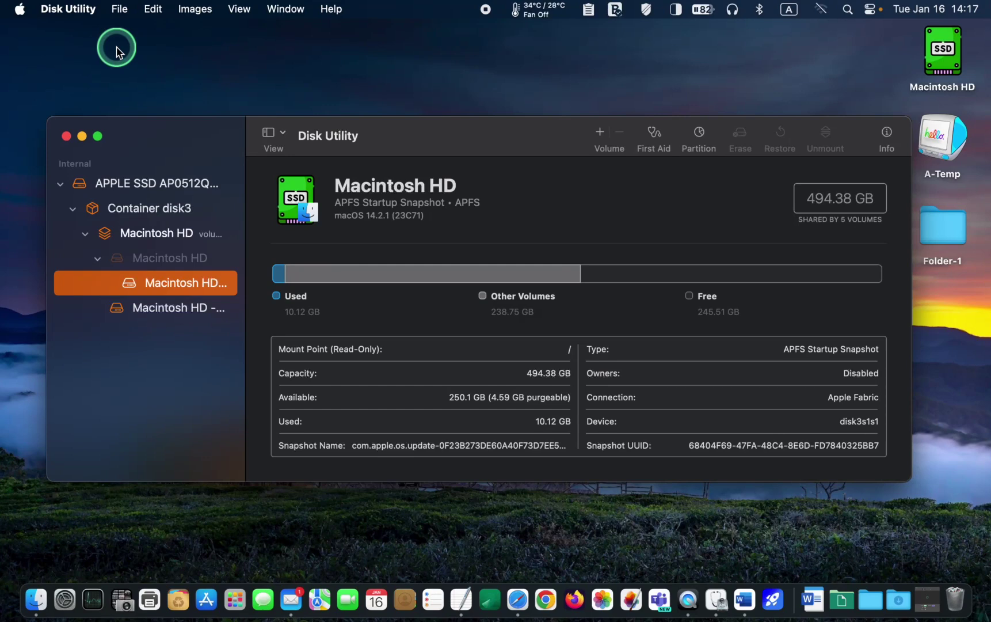
Begin a File > New Image > Blank Image named Protected, with volume name Protected.
{"action": "left_click", "coordinate": [122, 11]}
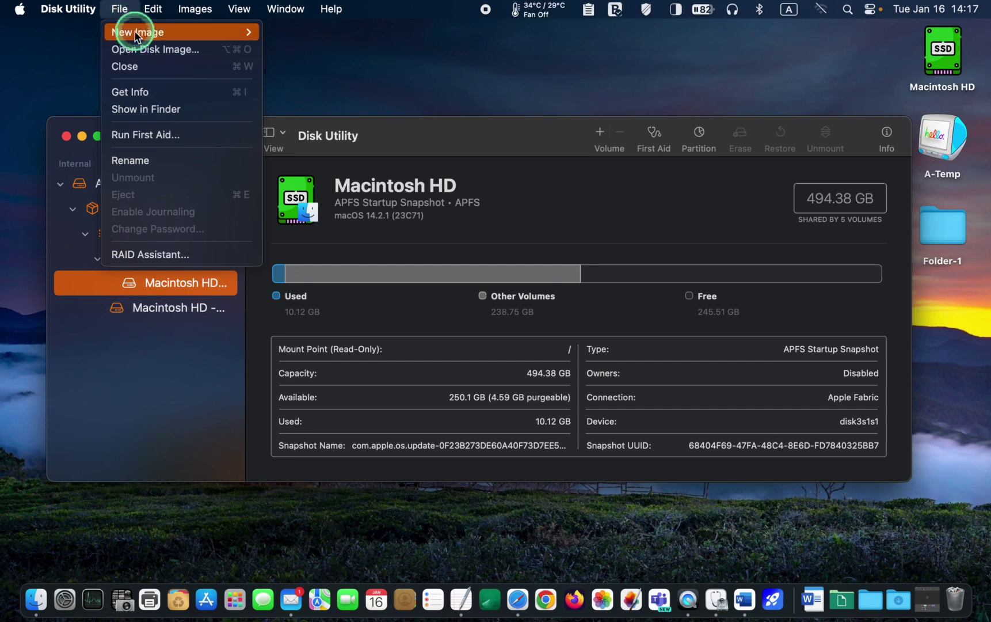
{"action": "mouse_move", "coordinate": [138, 31]}
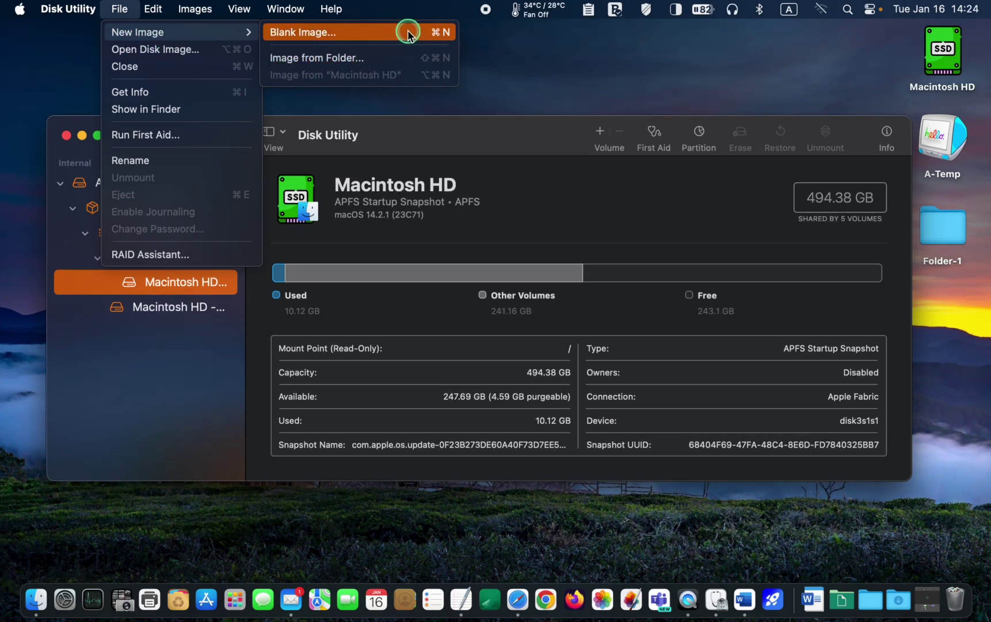
{"action": "left_click", "coordinate": [406, 34]}
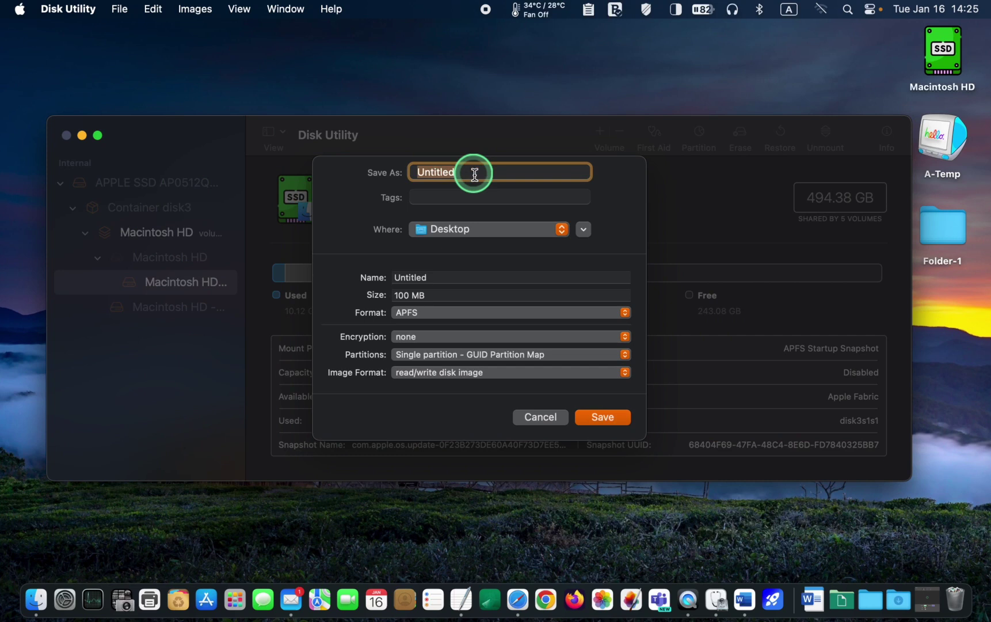
{"action": "type", "text": "Protected"}
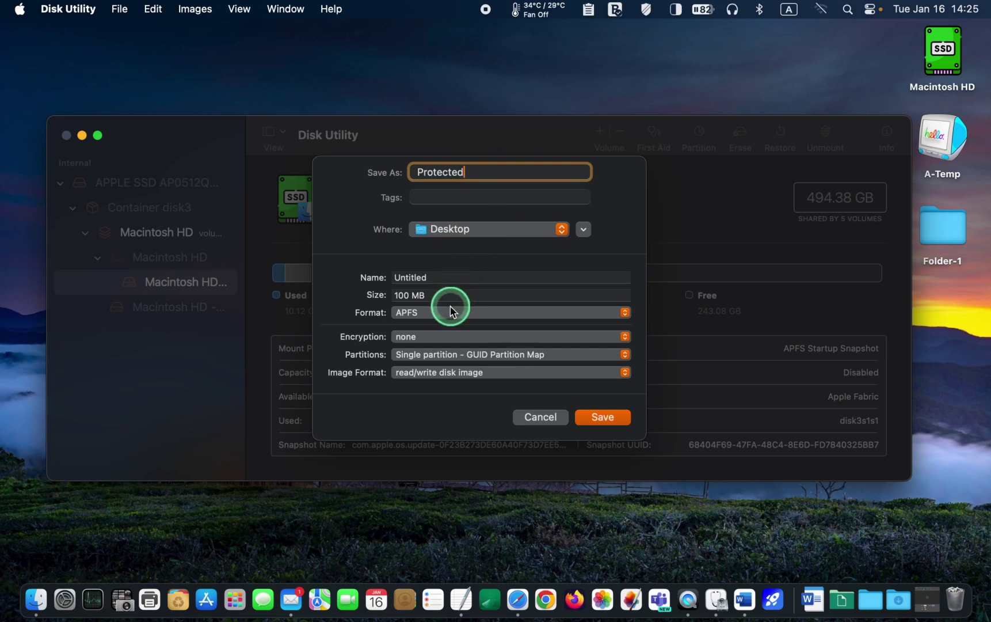
{"action": "double_click", "coordinate": [449, 276]}
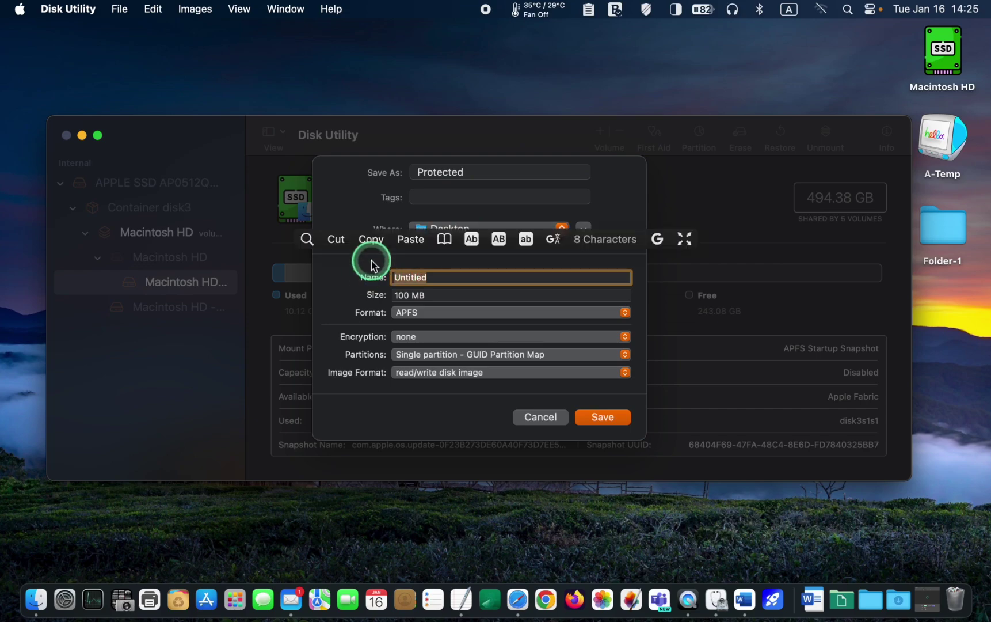
{"action": "type", "text": "Protected"}
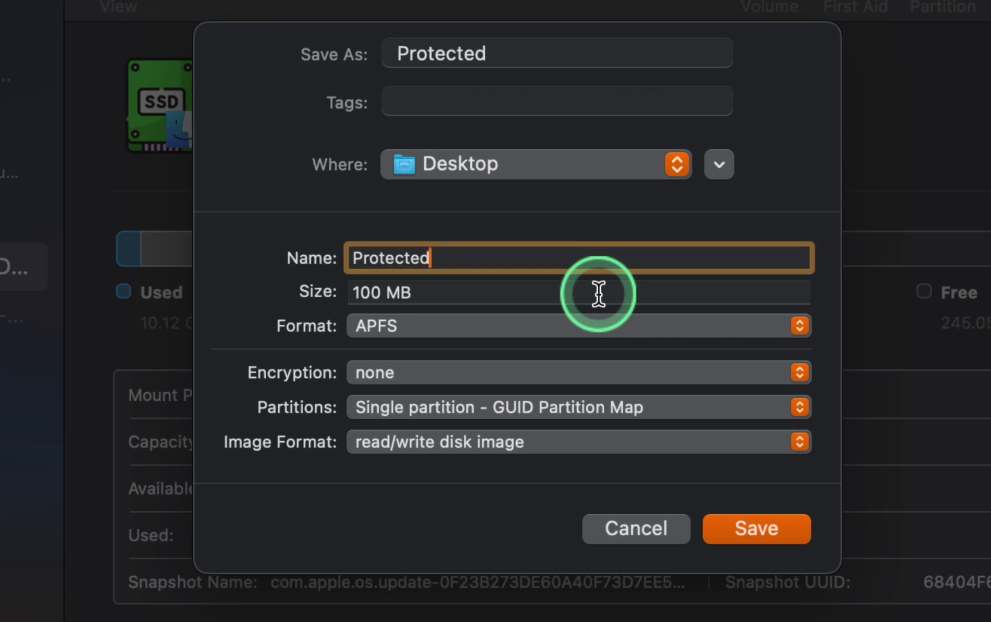
Replace the 100 MB image size with 200 MB.
{"action": "left_click", "coordinate": [599, 293]}
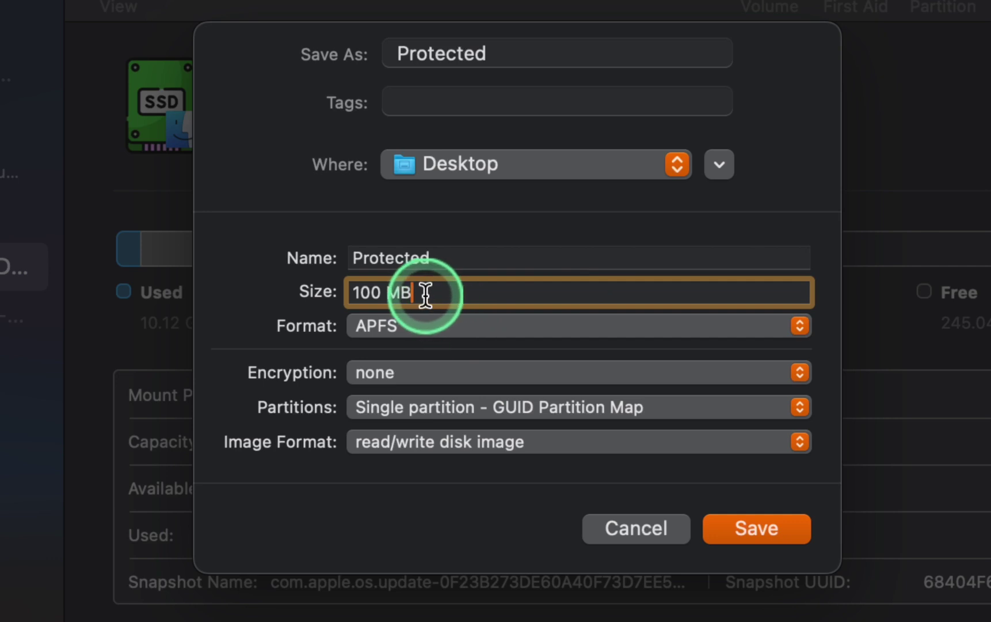
{"action": "left_click_drag", "start_coordinate": [425, 295], "coordinate": [350, 293]}
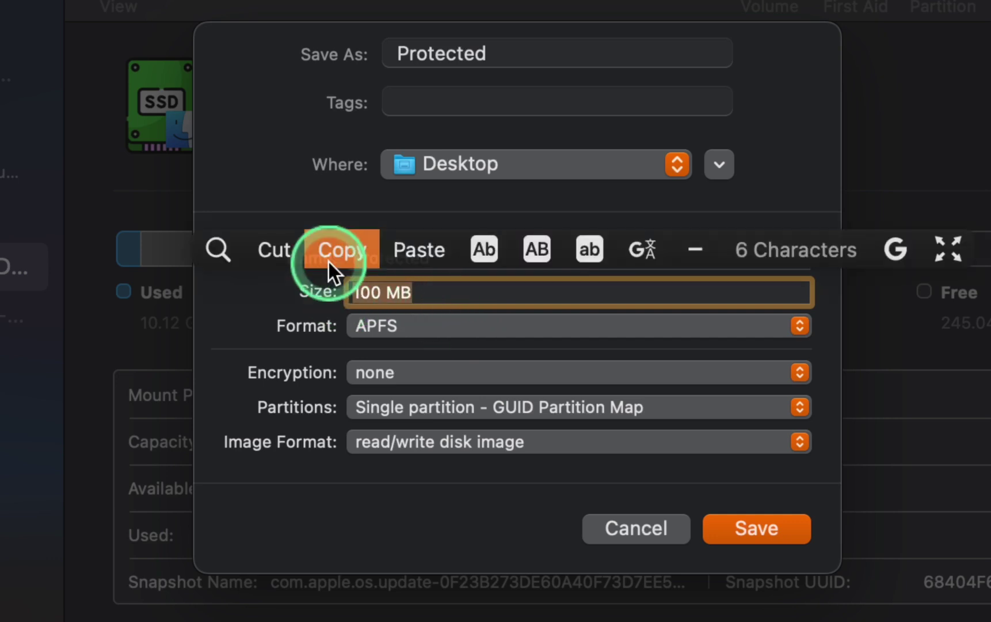
{"action": "type", "text": "200 MB"}
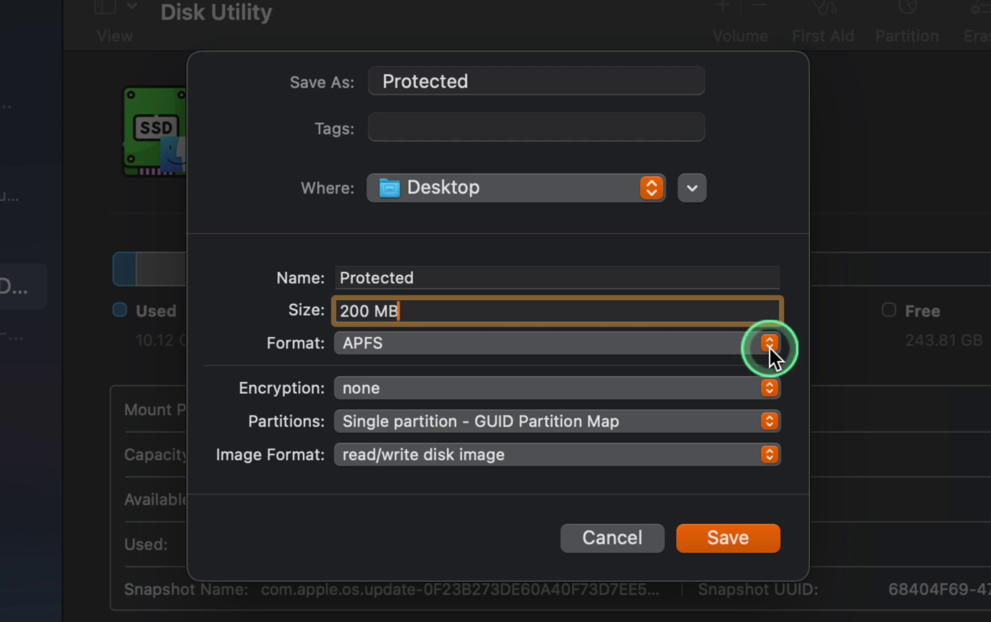
Review the Format options, keeping APFS, and bring up the Encryption choices.
{"action": "left_click", "coordinate": [770, 348]}
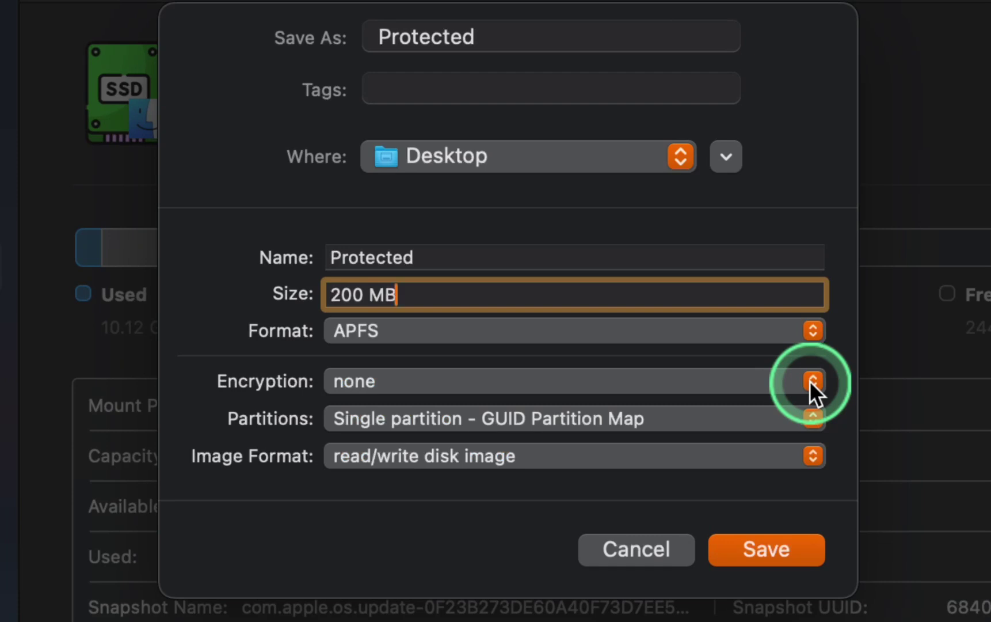
{"action": "left_click", "coordinate": [809, 381]}
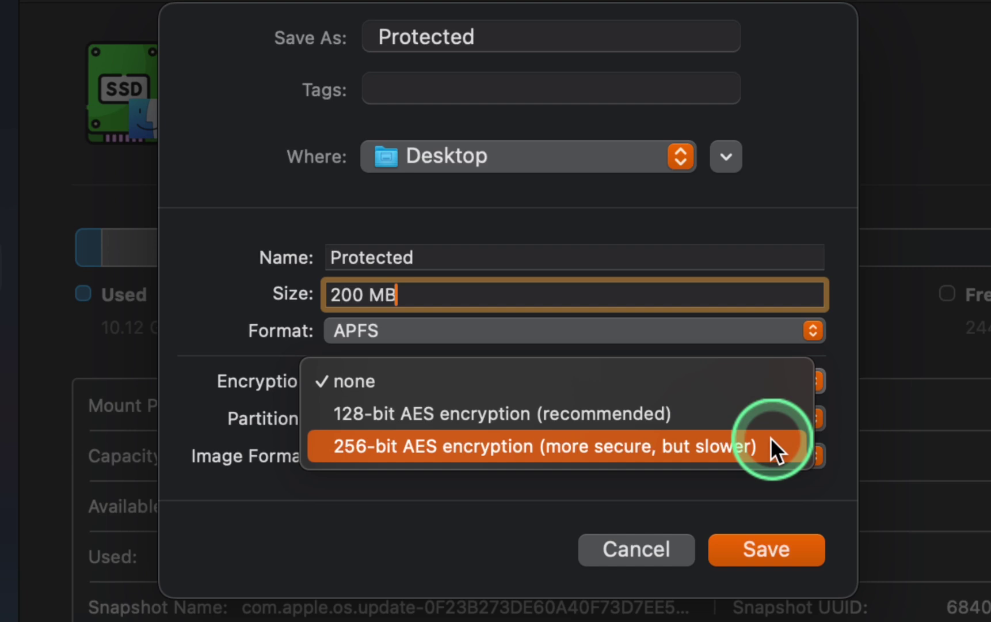
Choose 128-bit AES encryption and enter a matching password in both fields.
{"action": "left_click", "coordinate": [773, 419]}
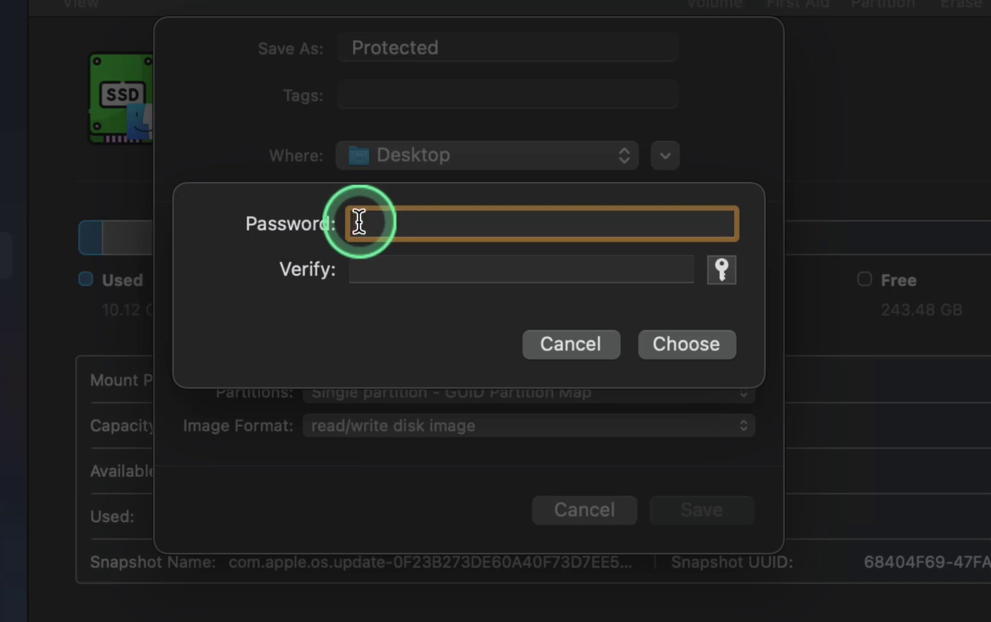
{"action": "type", "text": "password"}
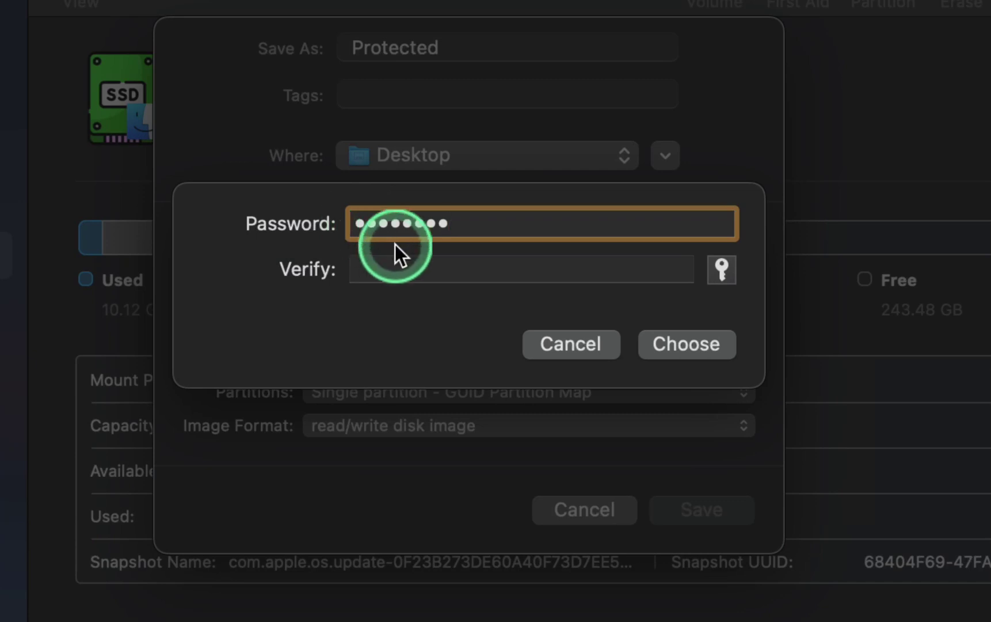
{"action": "left_click", "coordinate": [397, 265]}
{"action": "type", "text": "password"}
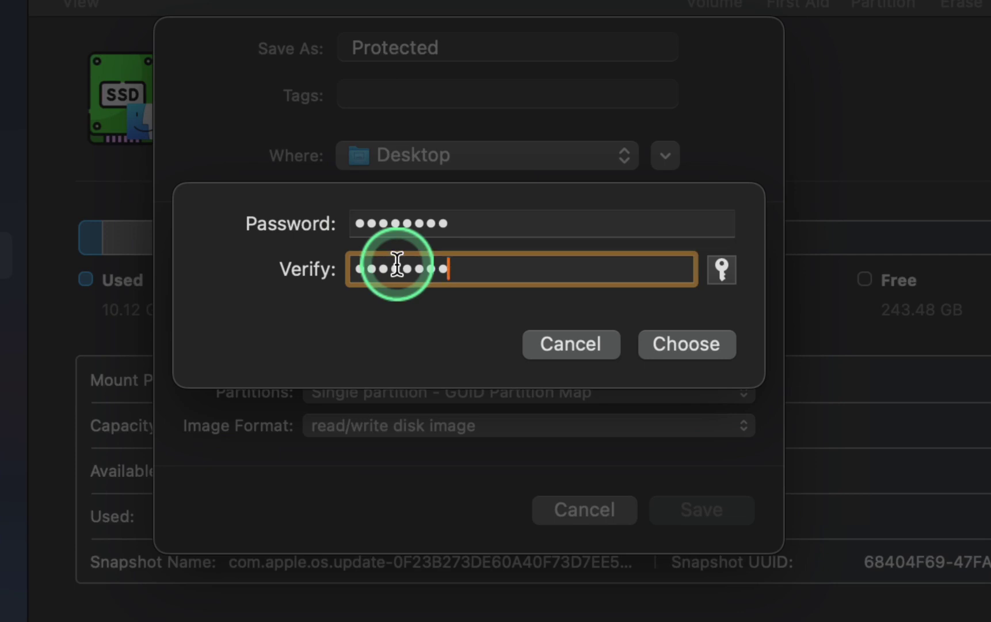
{"action": "left_click", "coordinate": [714, 346]}
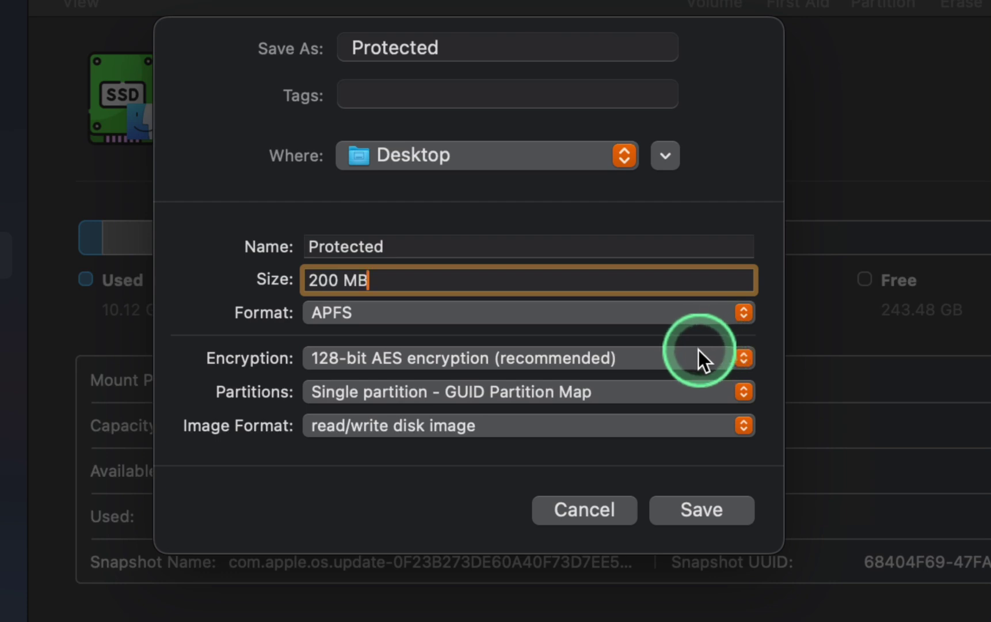
Keep GUID Partition Map and read/write format, re-enter 200 MB, and save Protected.dmg.
{"action": "left_click", "coordinate": [741, 394]}
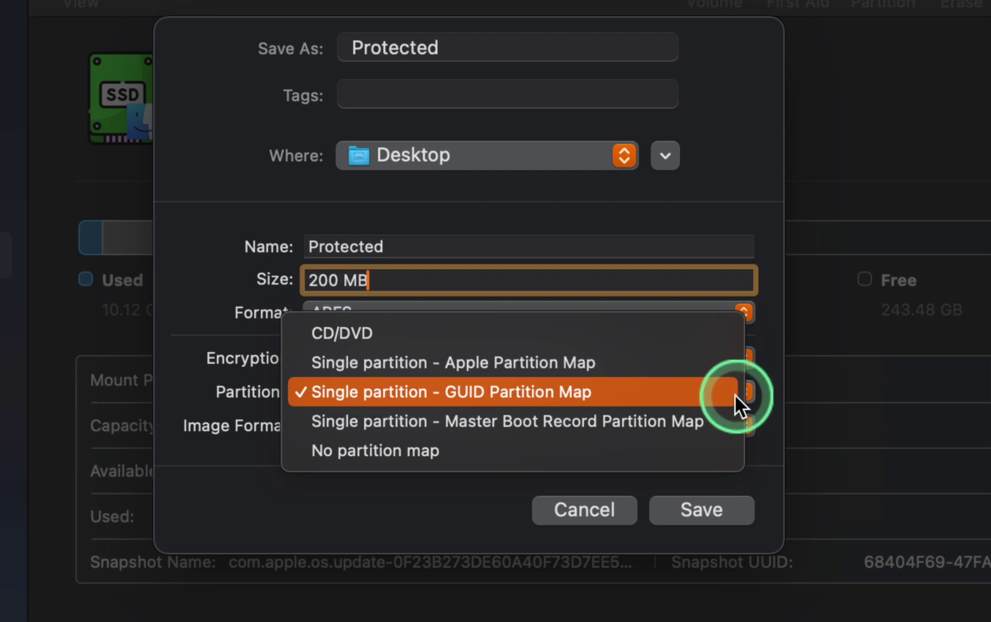
{"action": "left_click", "coordinate": [733, 393]}
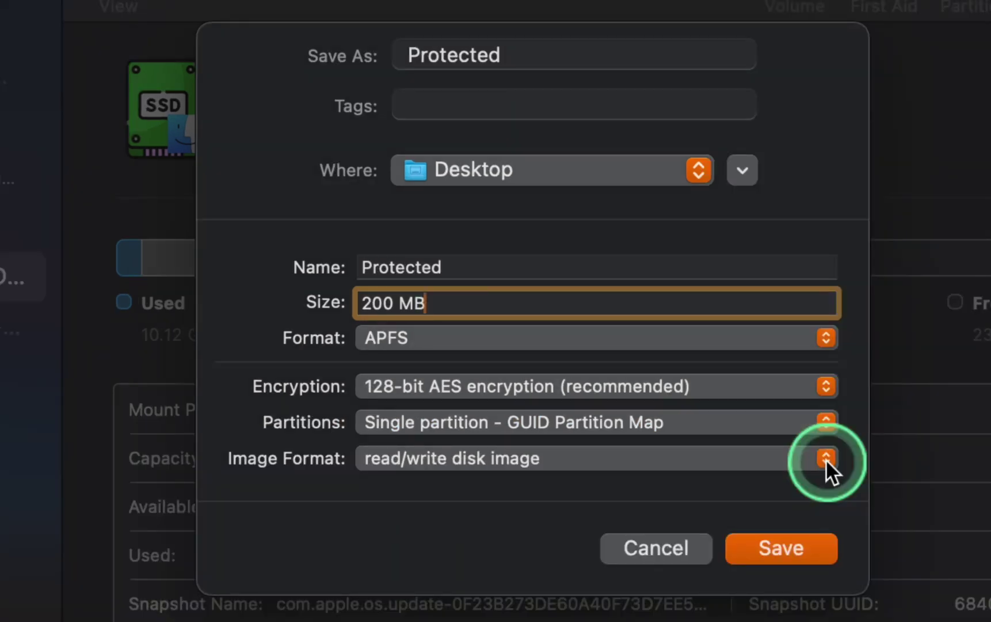
{"action": "left_click", "coordinate": [825, 459]}
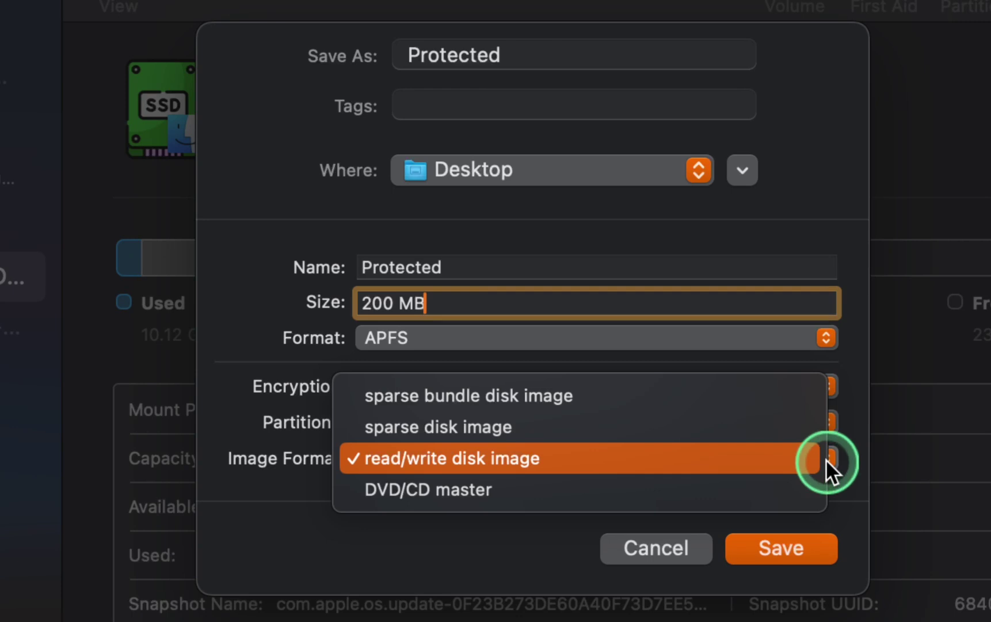
{"action": "left_click", "coordinate": [706, 457]}
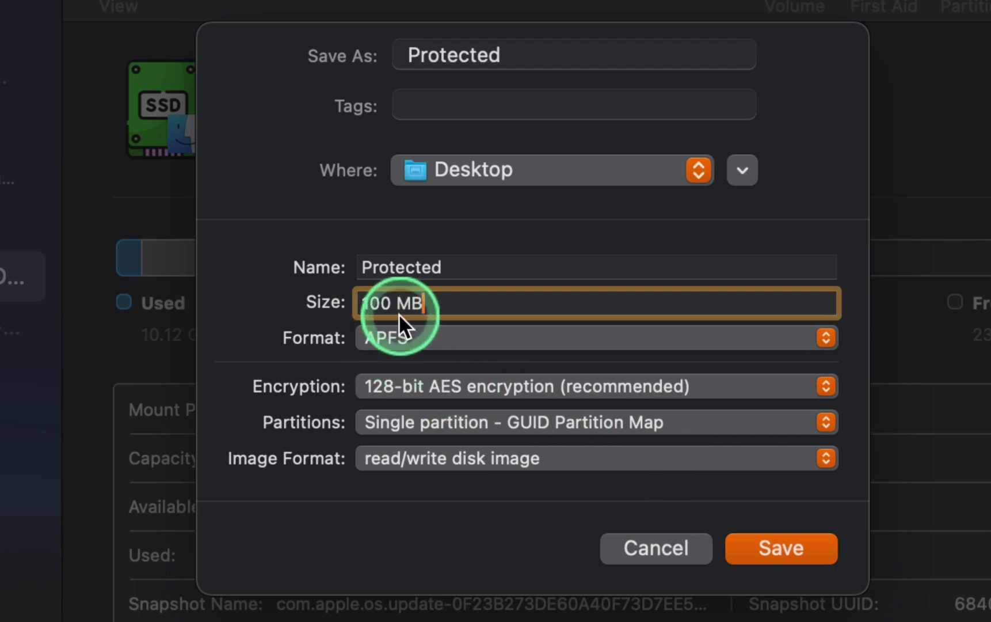
{"action": "left_click_drag", "start_coordinate": [461, 300], "coordinate": [361, 300]}
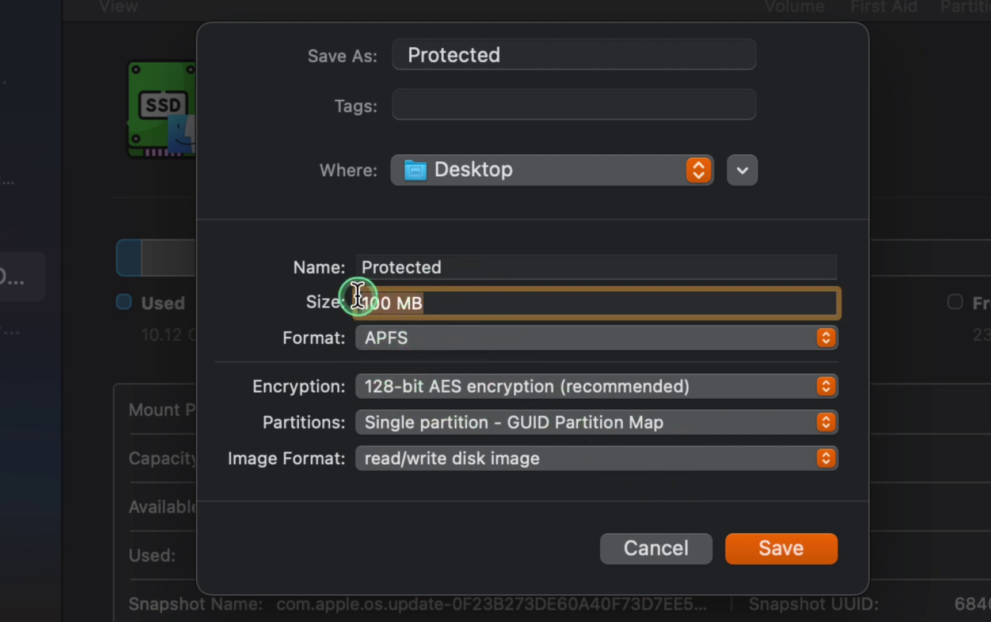
{"action": "type", "text": "200 MB"}
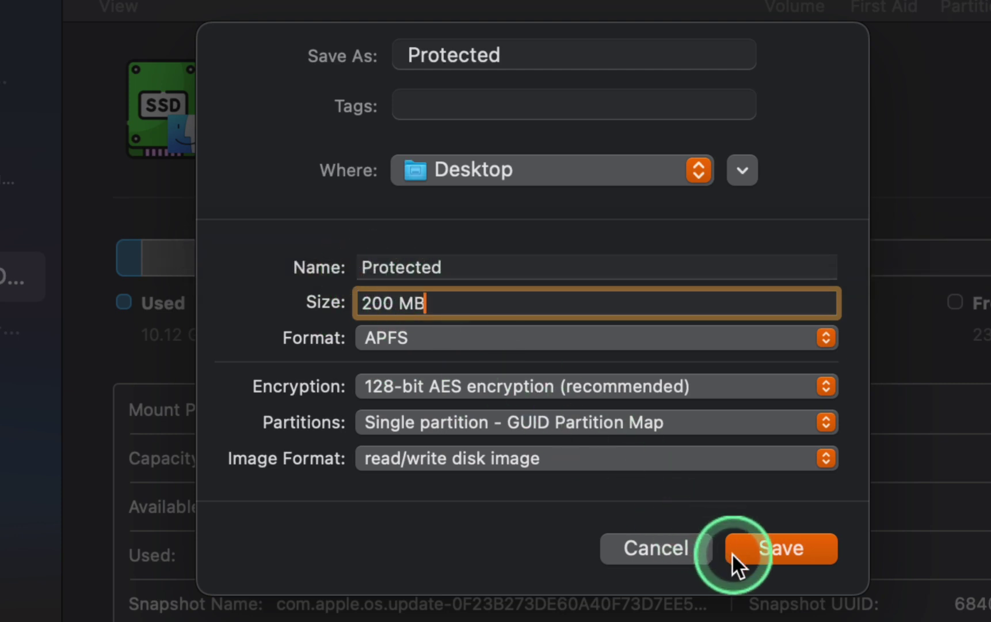
{"action": "left_click", "coordinate": [770, 545]}
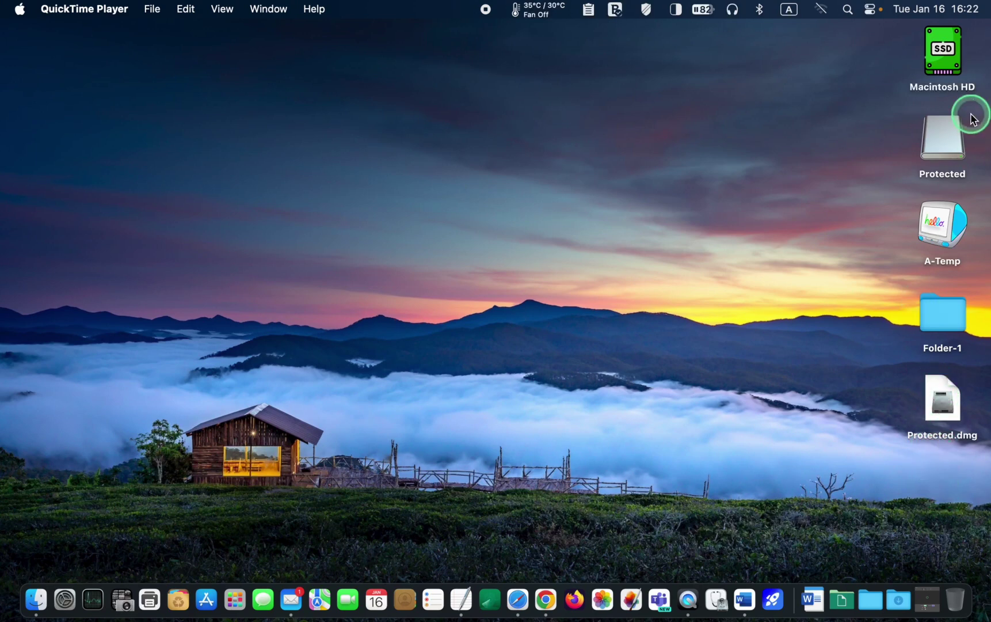
Copy Folder-1 into the Protected volume, verify its contents, and close both windows.
{"action": "double_click", "coordinate": [945, 140]}
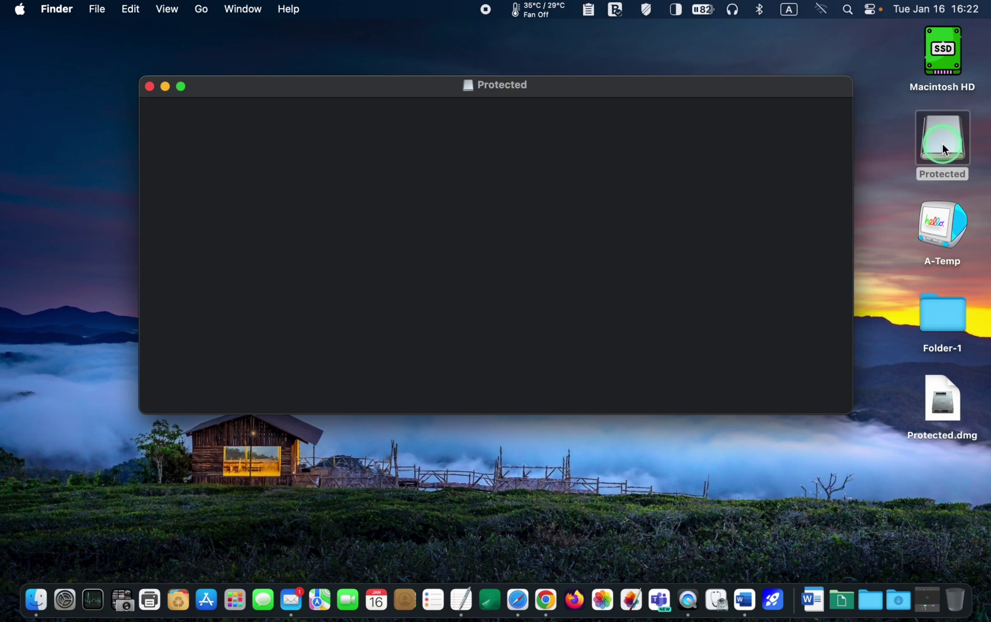
{"action": "mouse_move", "coordinate": [942, 313]}
{"action": "left_mouse_down"}
{"action": "mouse_move", "coordinate": [574, 222]}
{"action": "mouse_move", "coordinate": [471, 221]}
{"action": "left_mouse_up"}
{"action": "left_click", "coordinate": [210, 139]}
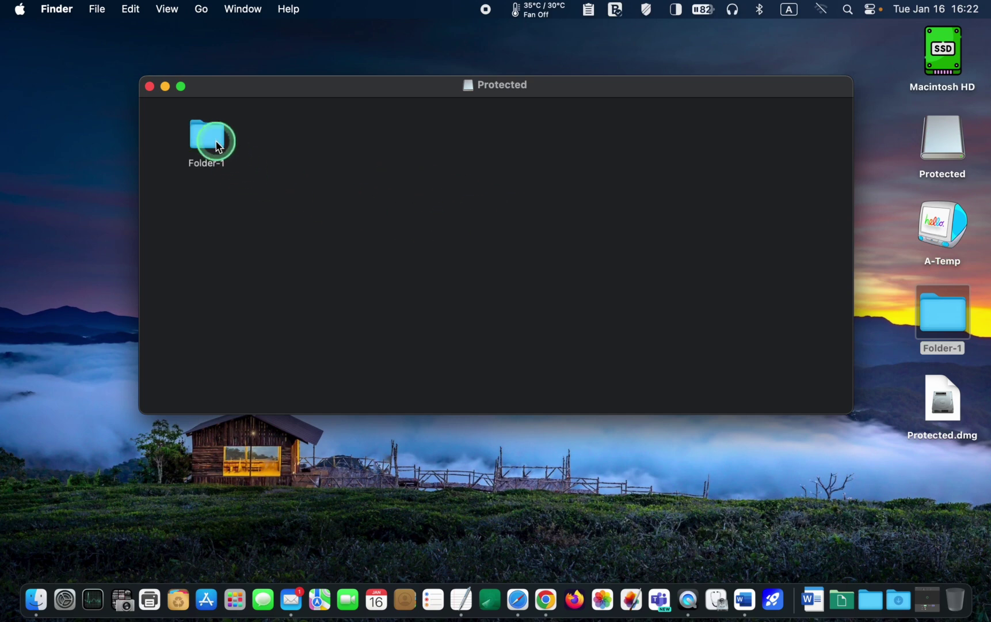
{"action": "double_click", "coordinate": [214, 145]}
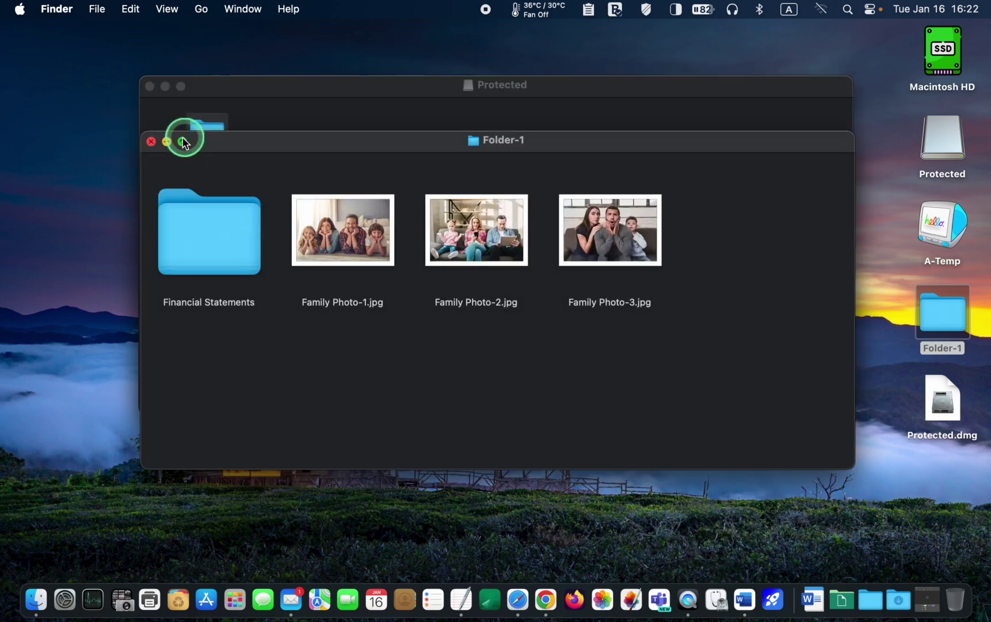
{"action": "left_click", "coordinate": [150, 141]}
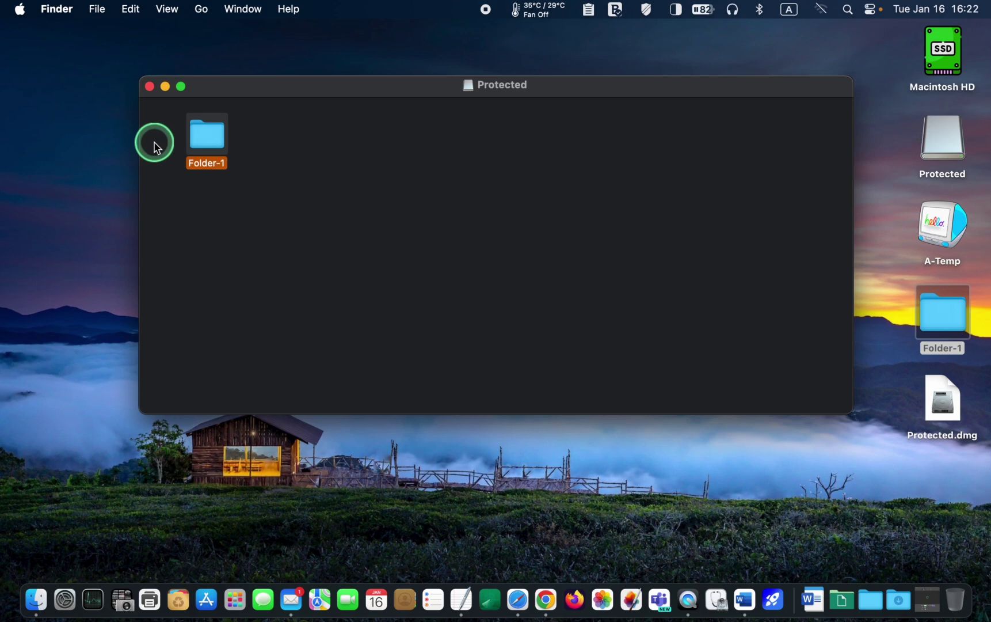
{"action": "left_click", "coordinate": [150, 87]}
Eject the Protected volume, then remount it from Protected.dmg by entering the password.
{"action": "right_click", "coordinate": [948, 144]}
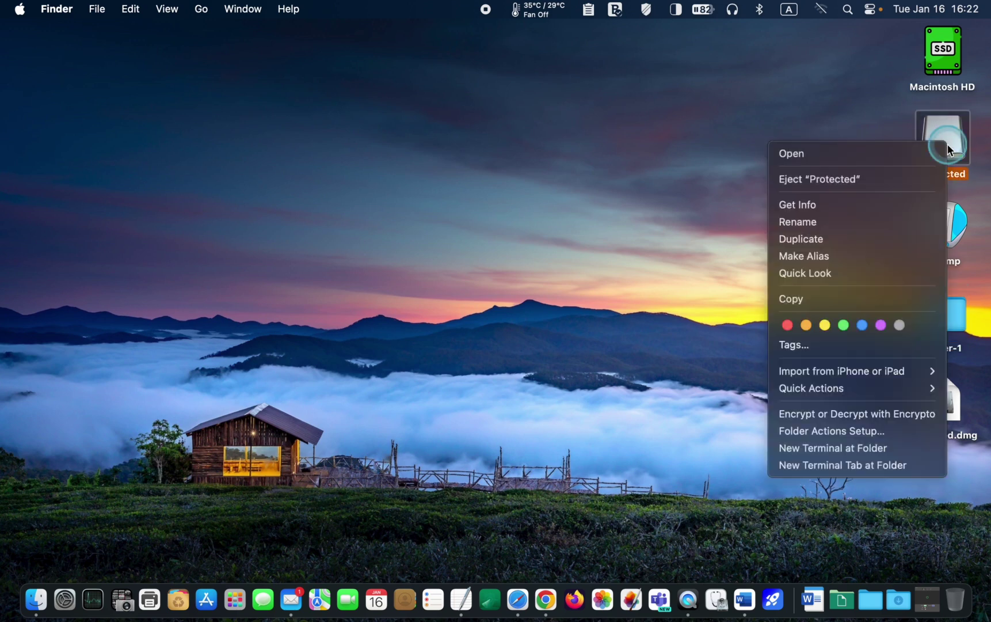
{"action": "left_click", "coordinate": [908, 186]}
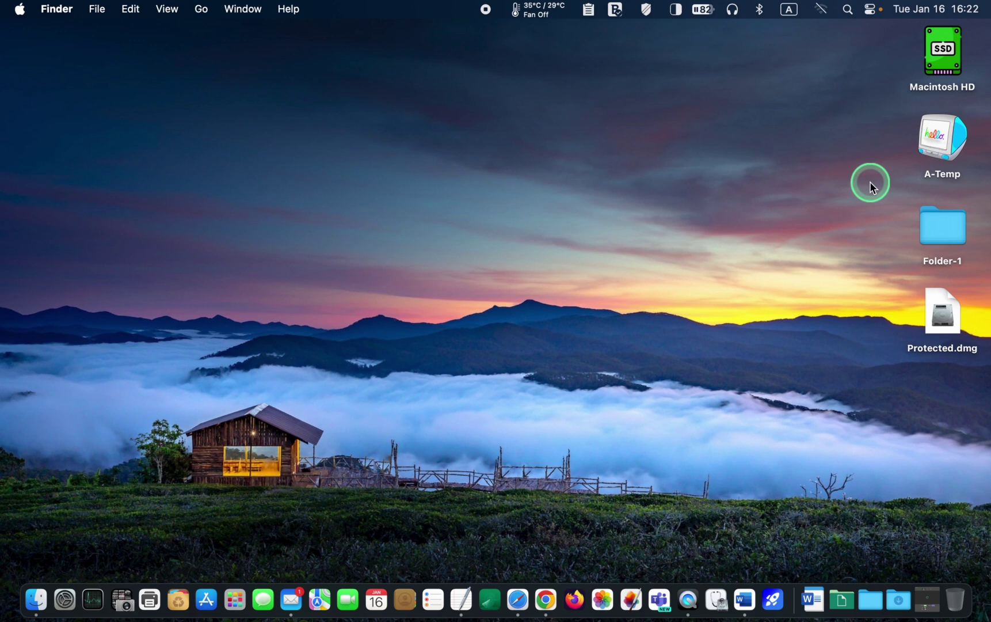
{"action": "left_click", "coordinate": [948, 324]}
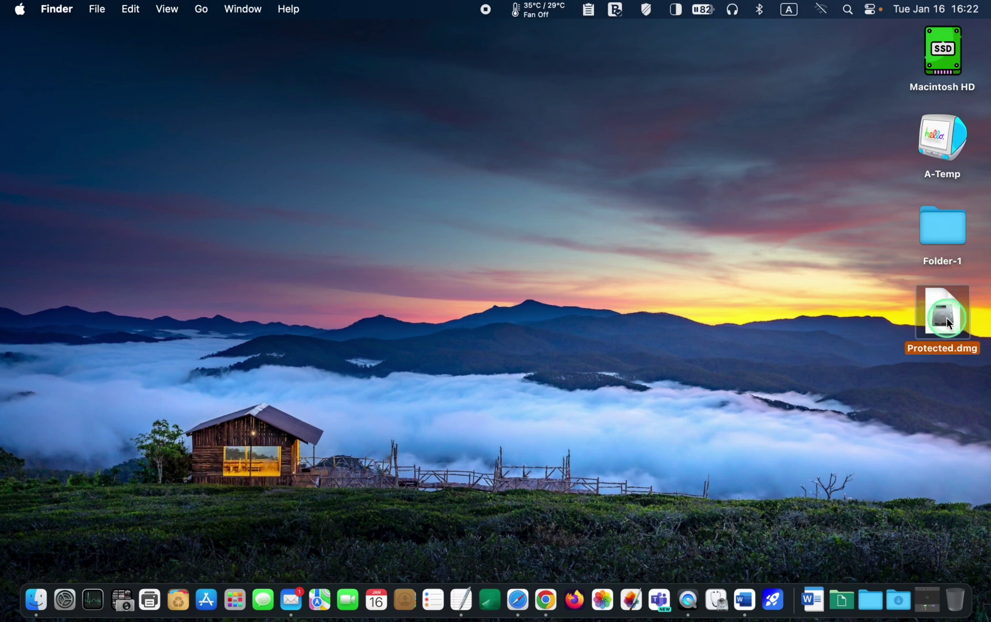
{"action": "left_click", "coordinate": [613, 189]}
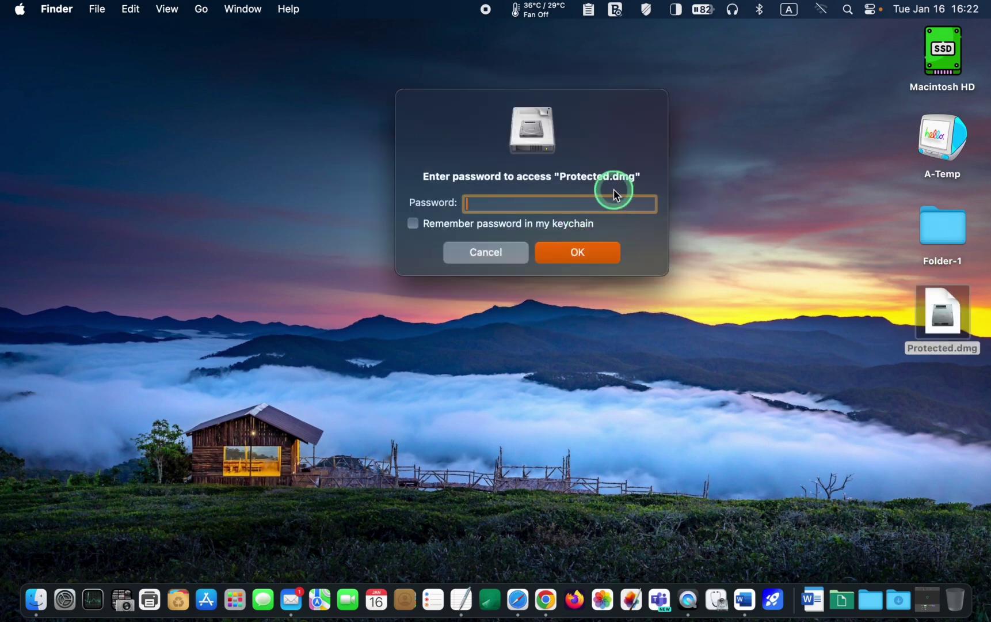
{"action": "type", "text": "********"}
{"action": "left_click", "coordinate": [577, 239]}
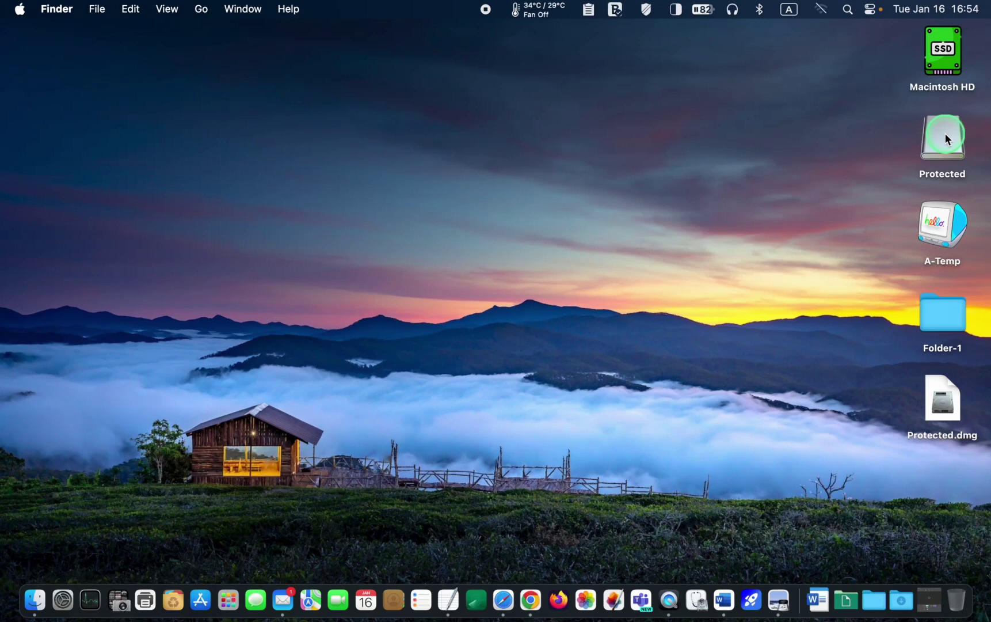
Open the Protected volume and drag Folder-1 from it to the Trash.
{"action": "double_click", "coordinate": [946, 139]}
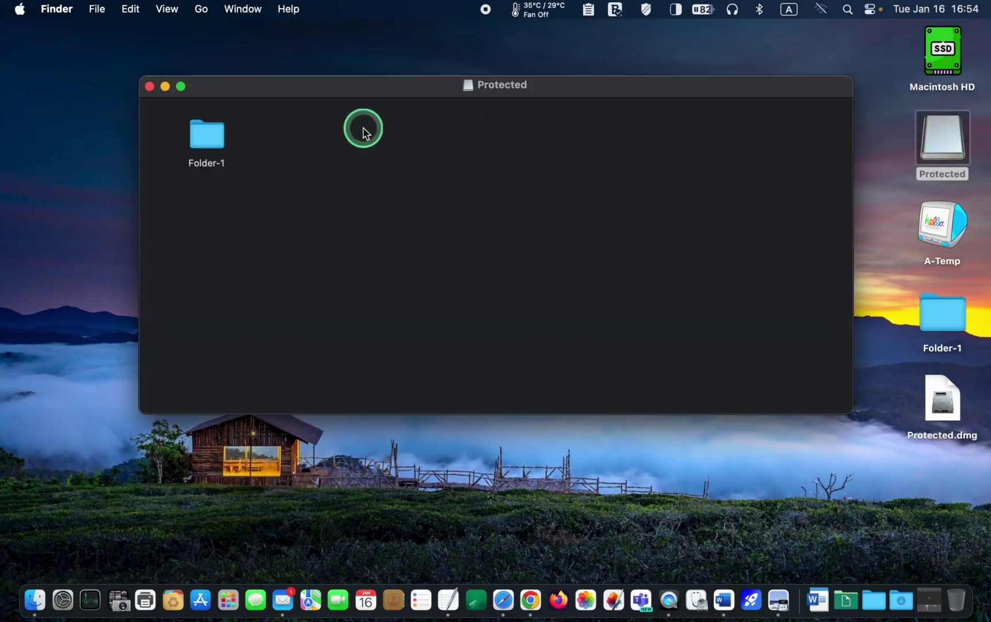
{"action": "mouse_move", "coordinate": [209, 138]}
{"action": "left_mouse_down"}
{"action": "mouse_move", "coordinate": [979, 545]}
{"action": "mouse_move", "coordinate": [956, 600]}
{"action": "left_mouse_up"}
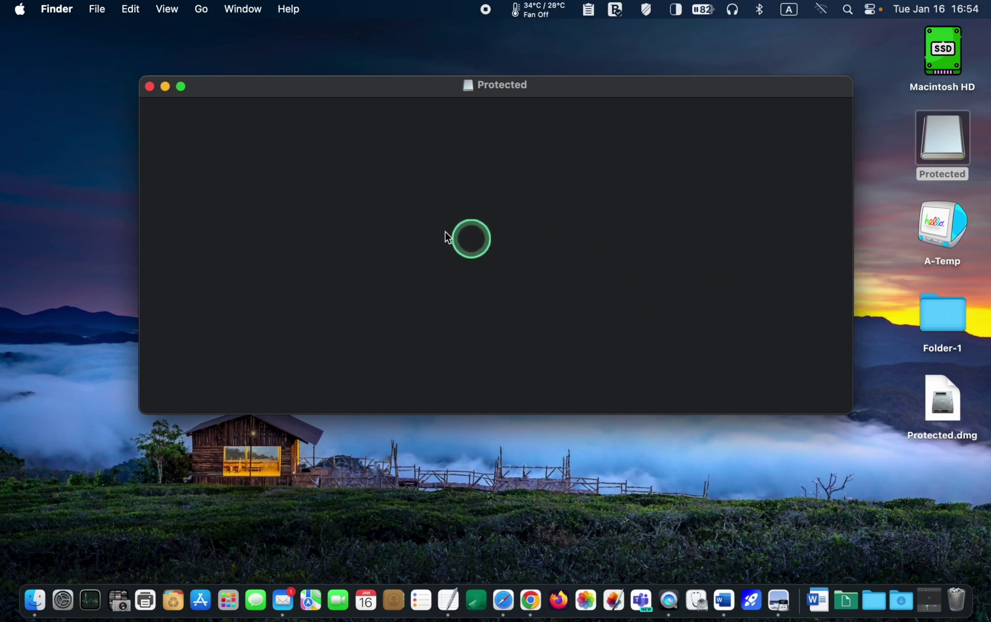
Close the Protected window, eject the volume, and check that the Trash is empty.
{"action": "left_click", "coordinate": [150, 87]}
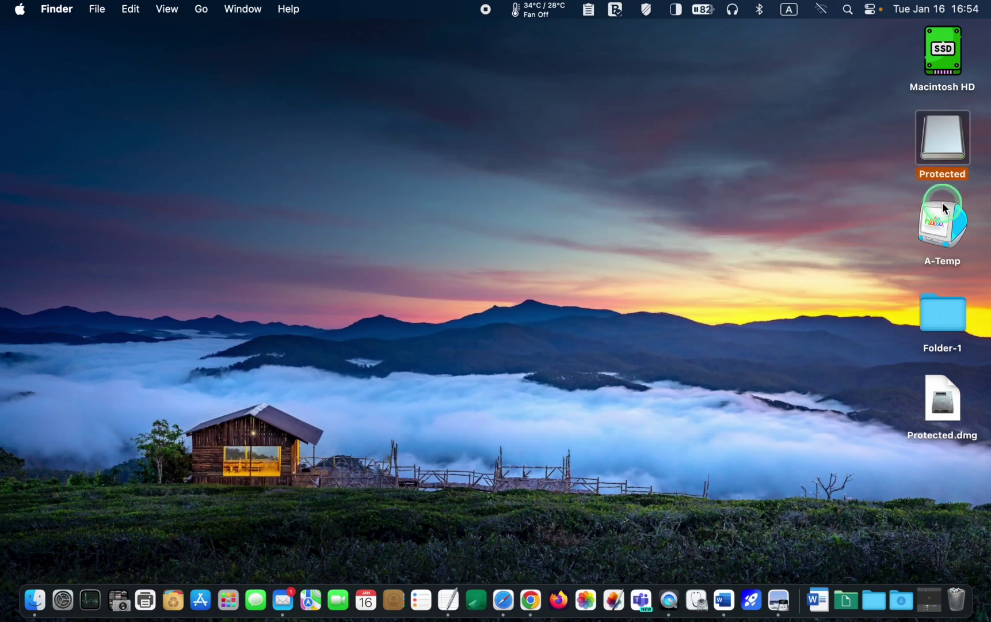
{"action": "right_click", "coordinate": [943, 141]}
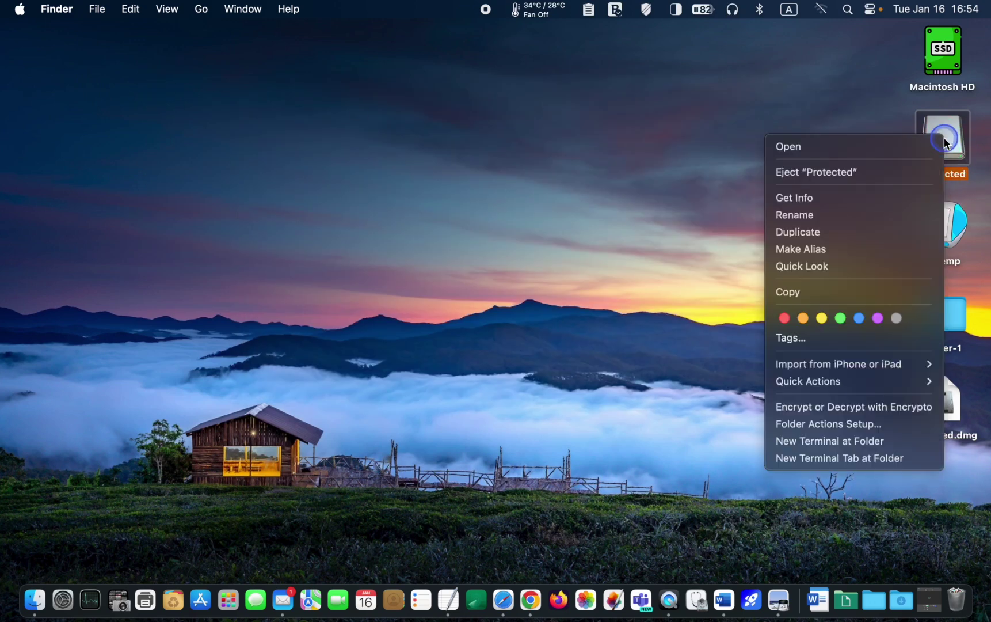
{"action": "left_click", "coordinate": [890, 174]}
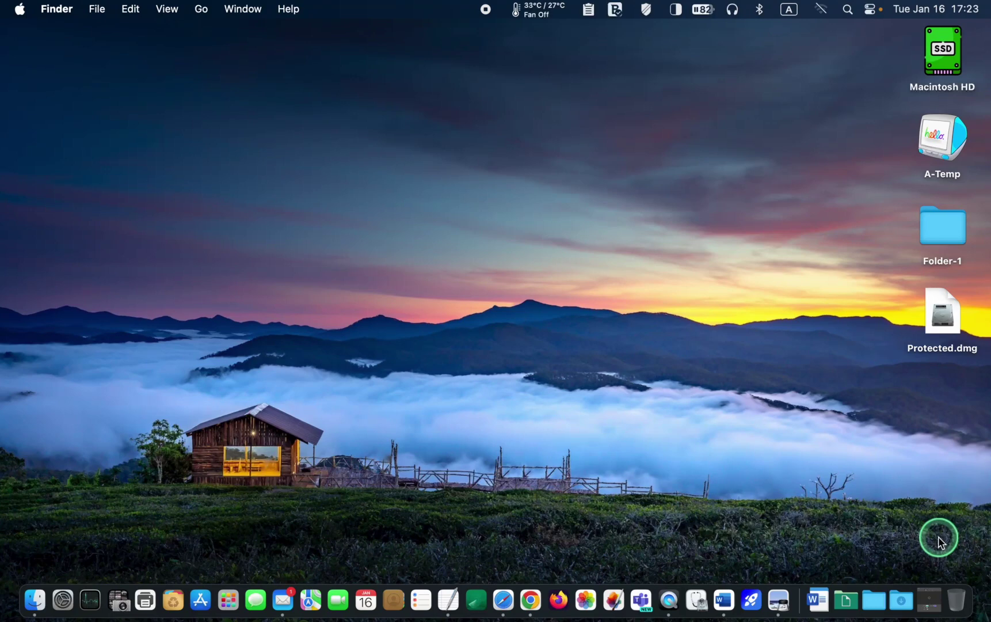
{"action": "left_click", "coordinate": [956, 598]}
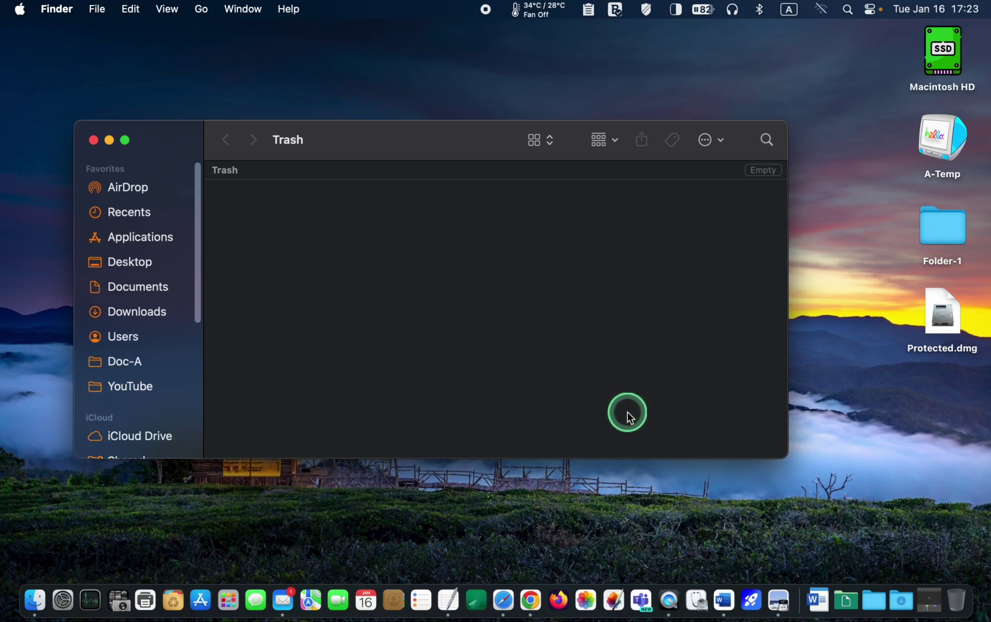
Close the Trash, remount Protected.dmg with its password, and locate the trashed Folder-1.
{"action": "left_click", "coordinate": [92, 139]}
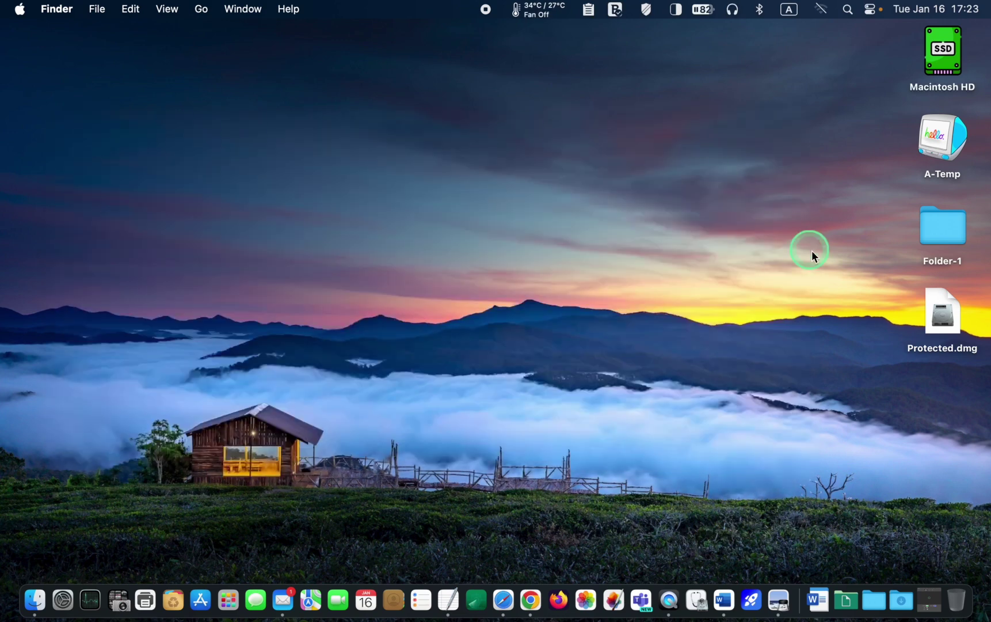
{"action": "double_click", "coordinate": [930, 320]}
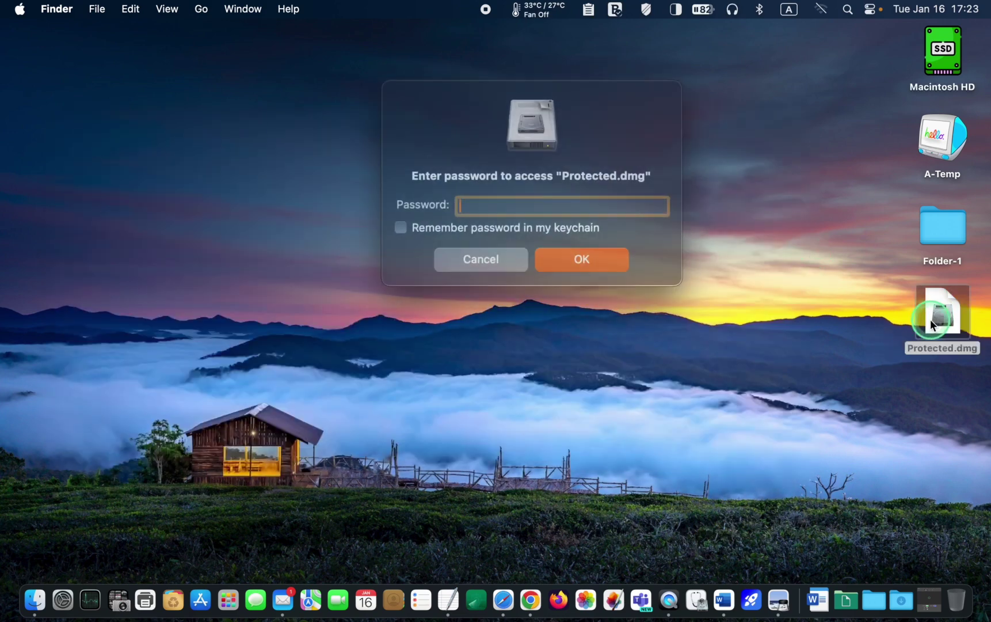
{"action": "type", "text": "•••••••••"}
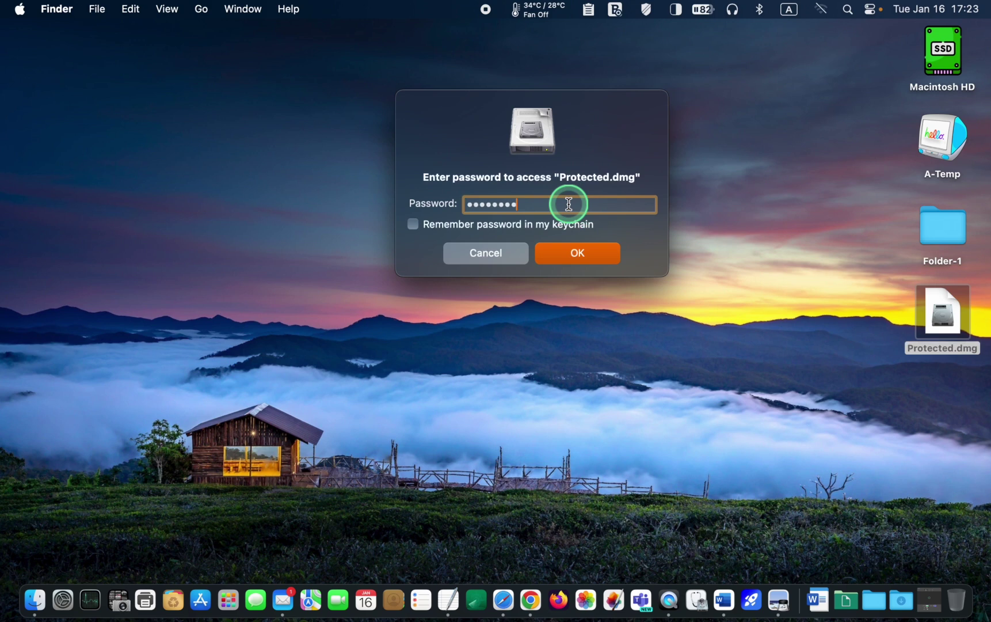
{"action": "key", "text": "Return"}
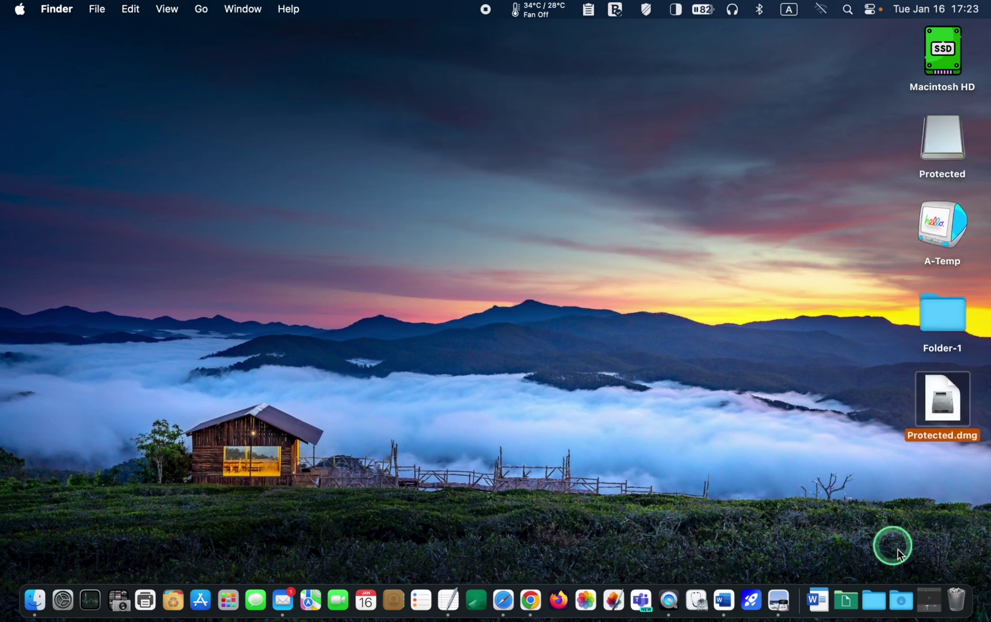
{"action": "left_click", "coordinate": [956, 598]}
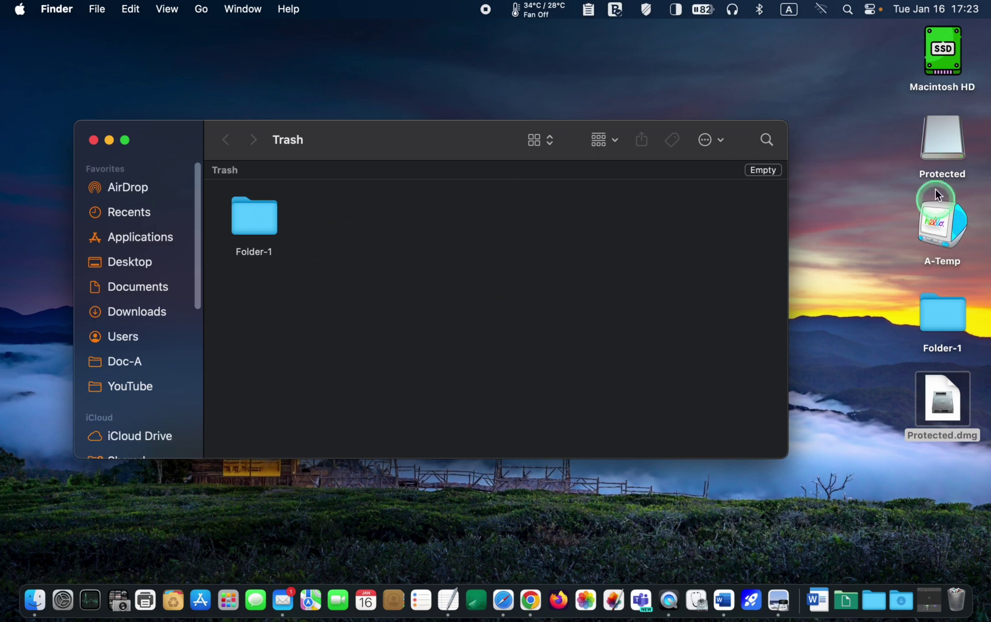
{"action": "right_click", "coordinate": [256, 228]}
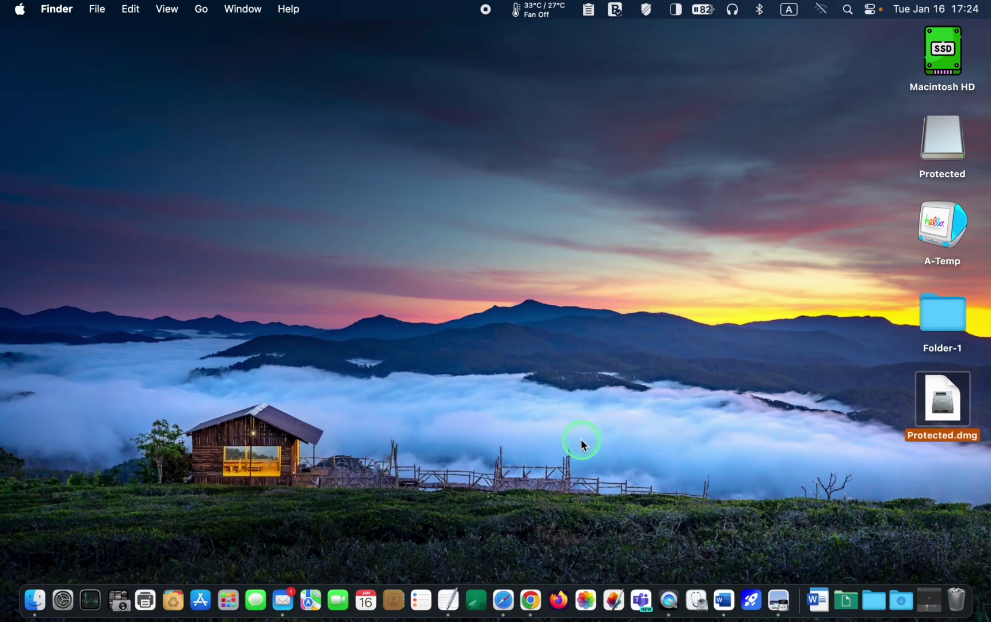
Put Folder-1 back from the Trash onto the Protected volume.
{"action": "left_click", "coordinate": [956, 599]}
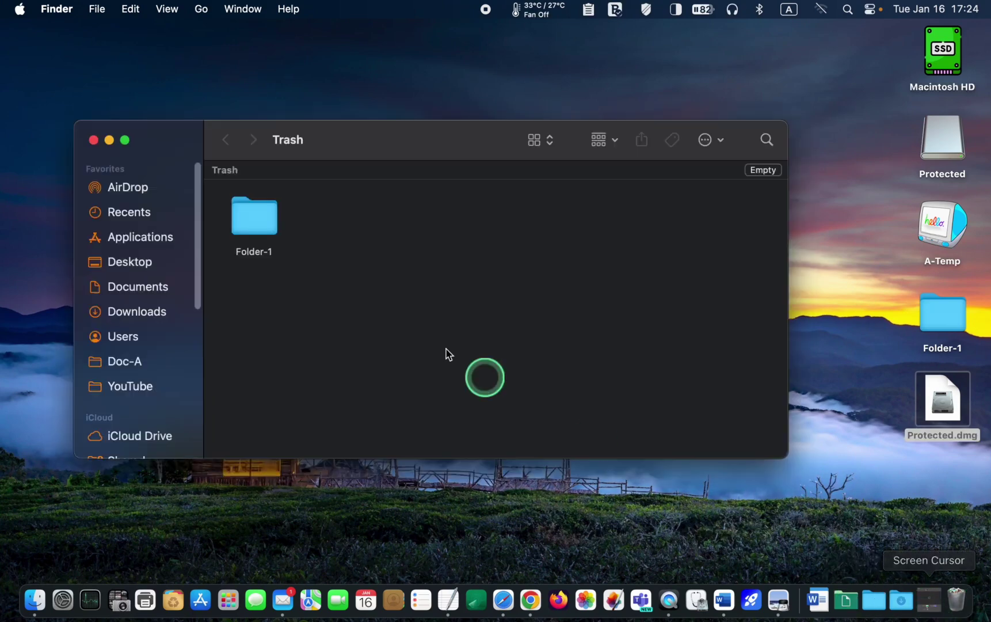
{"action": "right_click", "coordinate": [269, 239]}
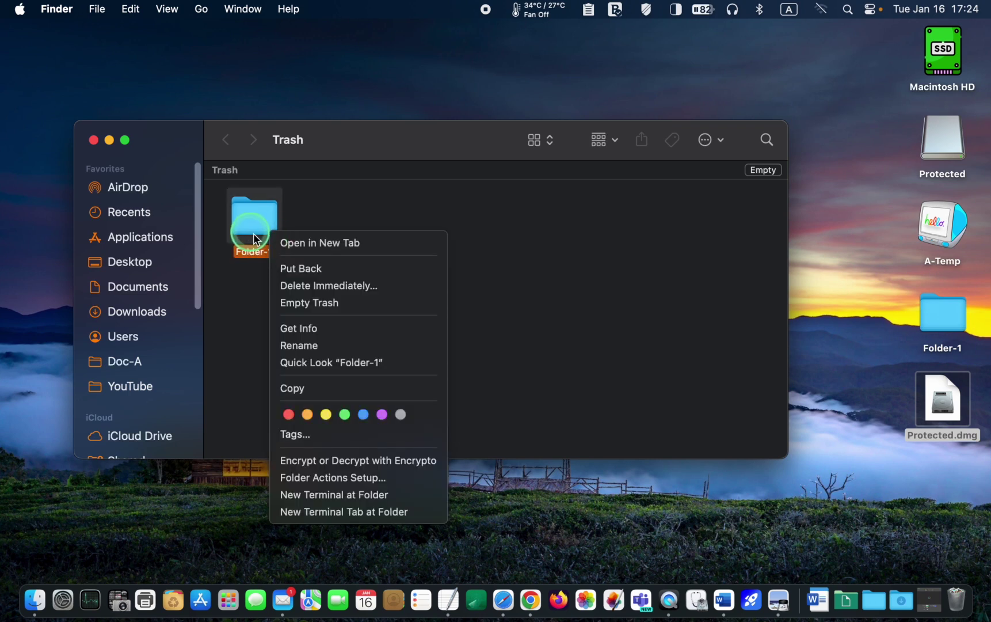
{"action": "left_click", "coordinate": [292, 275]}
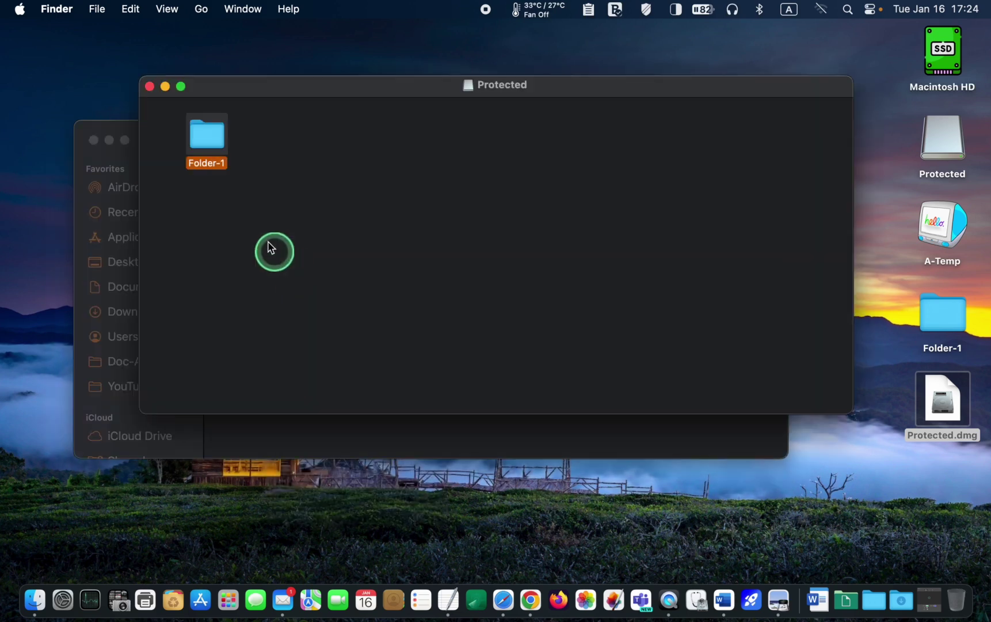
Close, reopen and close the Protected volume's window to check its contents.
{"action": "left_click", "coordinate": [151, 87]}
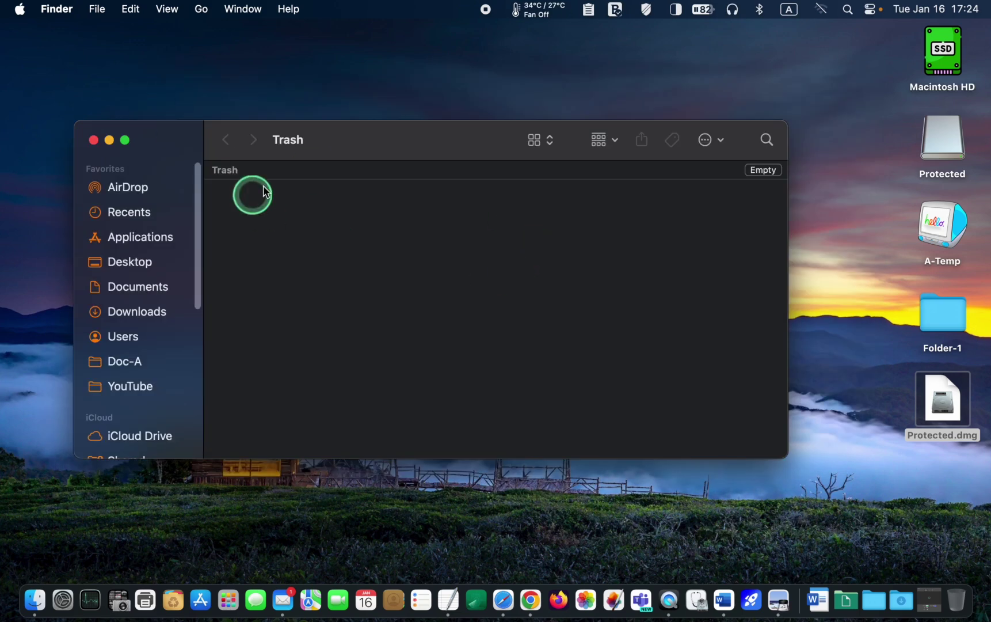
{"action": "double_click", "coordinate": [943, 165]}
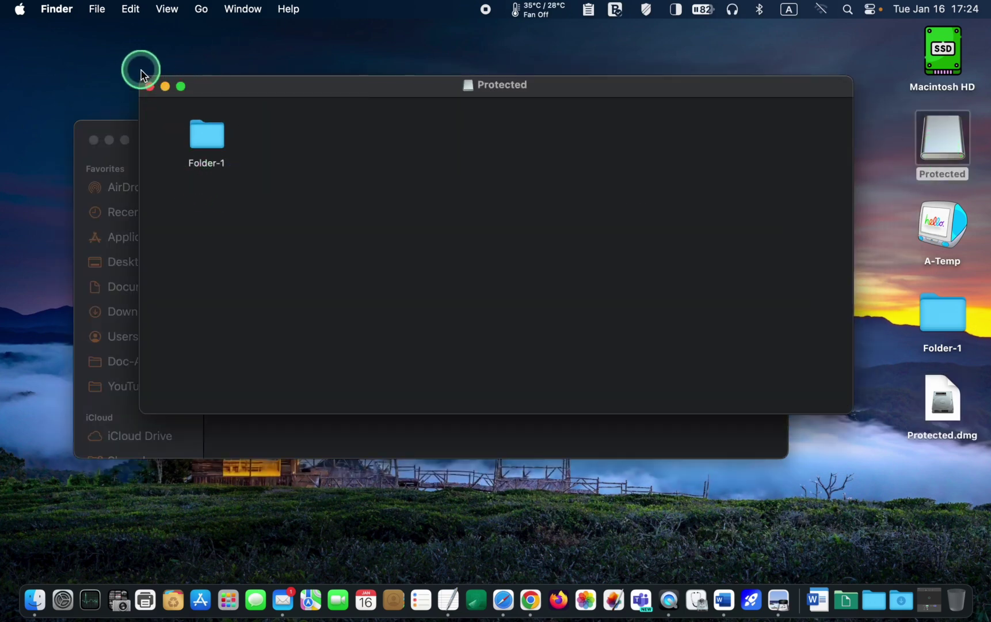
{"action": "left_click", "coordinate": [150, 86]}
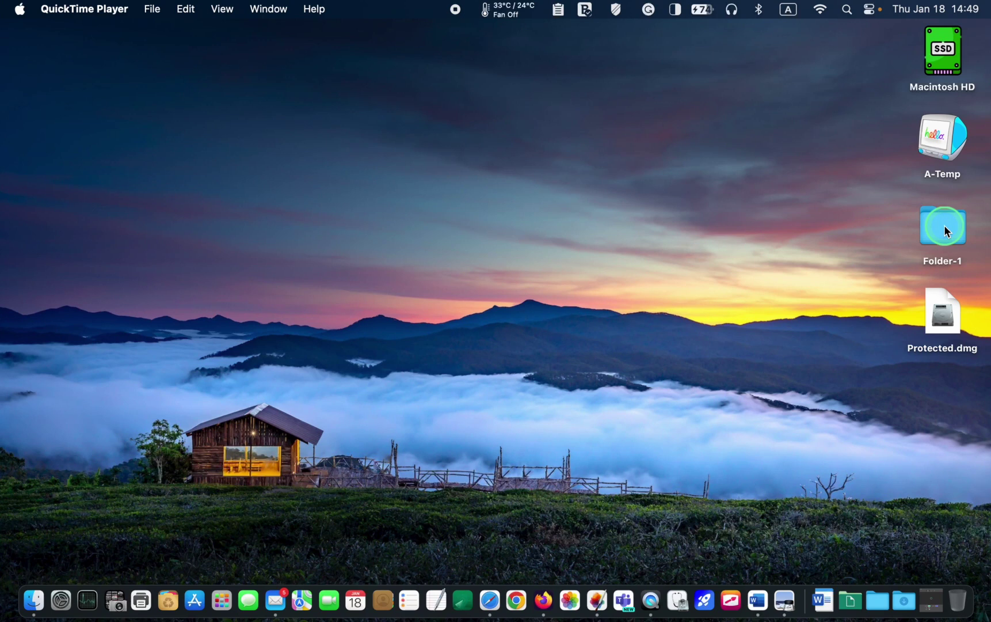
Drag Folder-1 from the desktop into the Trash.
{"action": "mouse_move", "coordinate": [944, 226]}
{"action": "left_mouse_down"}
{"action": "mouse_move", "coordinate": [946, 553]}
{"action": "mouse_move", "coordinate": [921, 483]}
{"action": "left_mouse_up"}
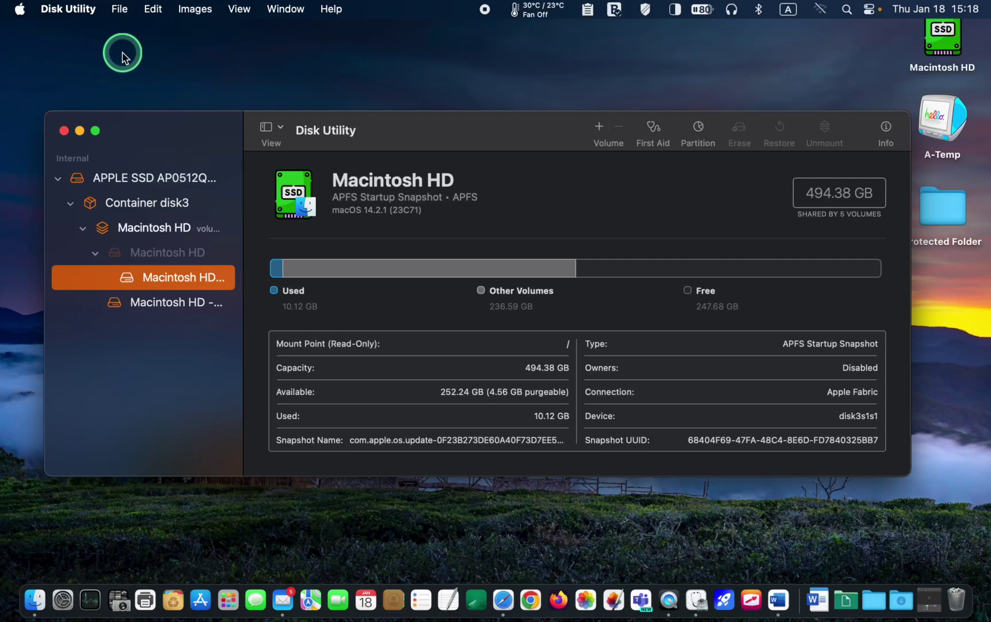
Start a New Image from Folder using Protected Folder on the Desktop as the source.
{"action": "left_click", "coordinate": [121, 9]}
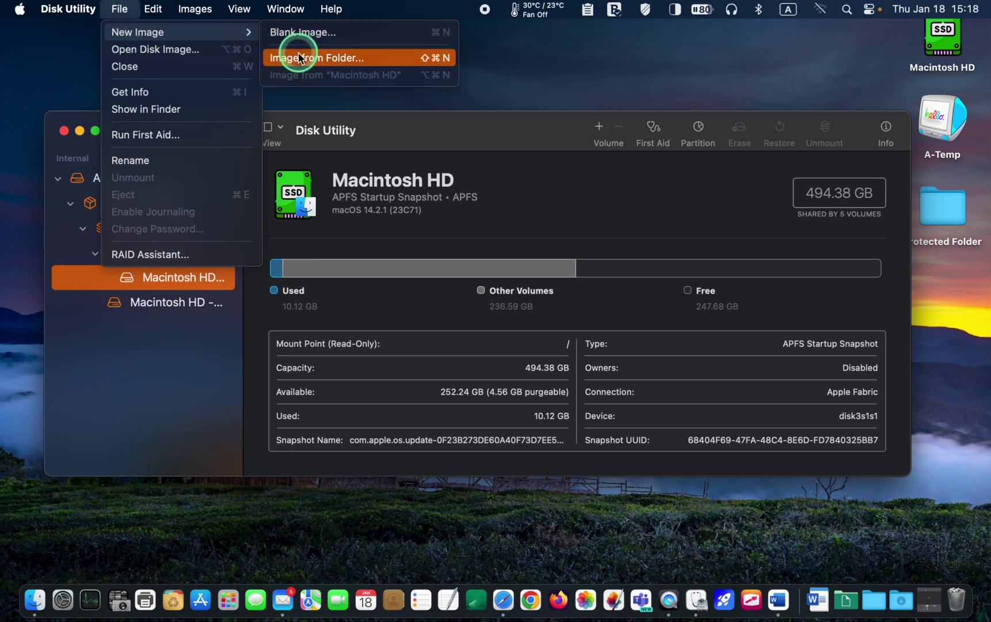
{"action": "mouse_move", "coordinate": [138, 31]}
{"action": "left_click", "coordinate": [299, 61]}
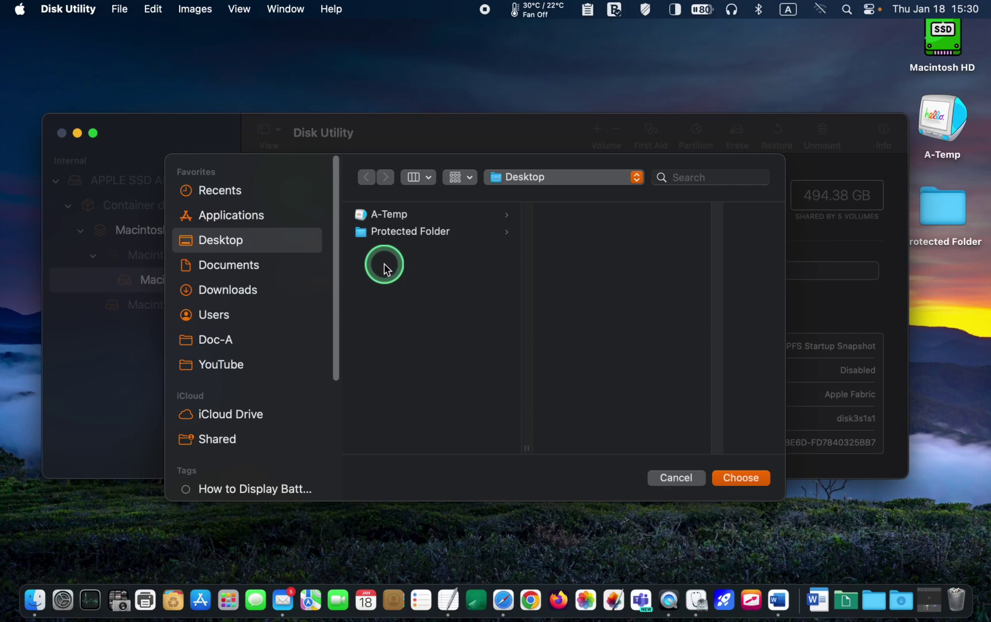
{"action": "left_click", "coordinate": [393, 231]}
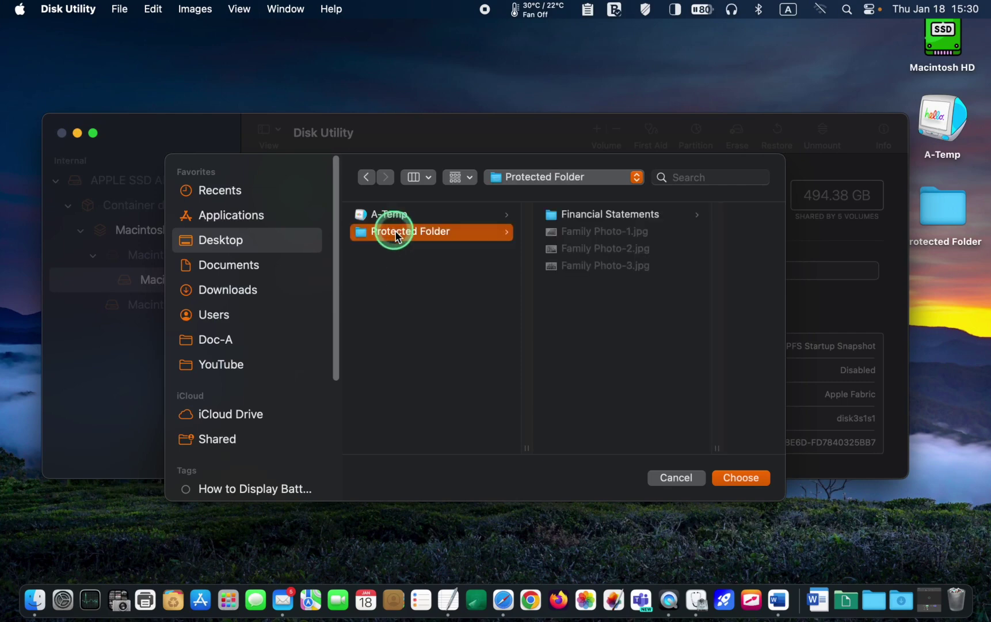
{"action": "left_click", "coordinate": [741, 478]}
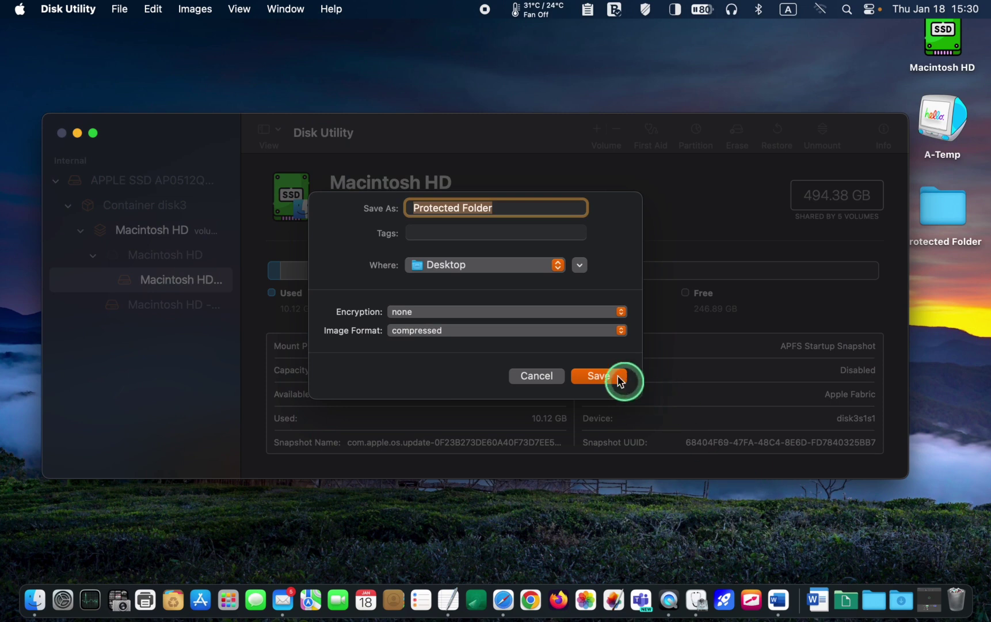
Choose 128-bit AES encryption and enter and verify the image password.
{"action": "left_click", "coordinate": [619, 313]}
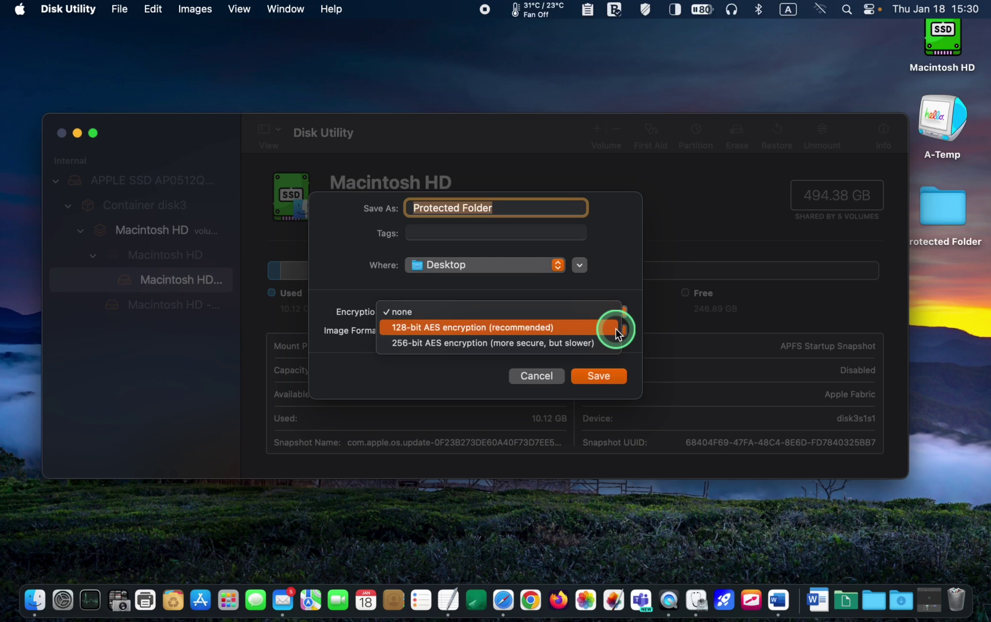
{"action": "left_click", "coordinate": [616, 333]}
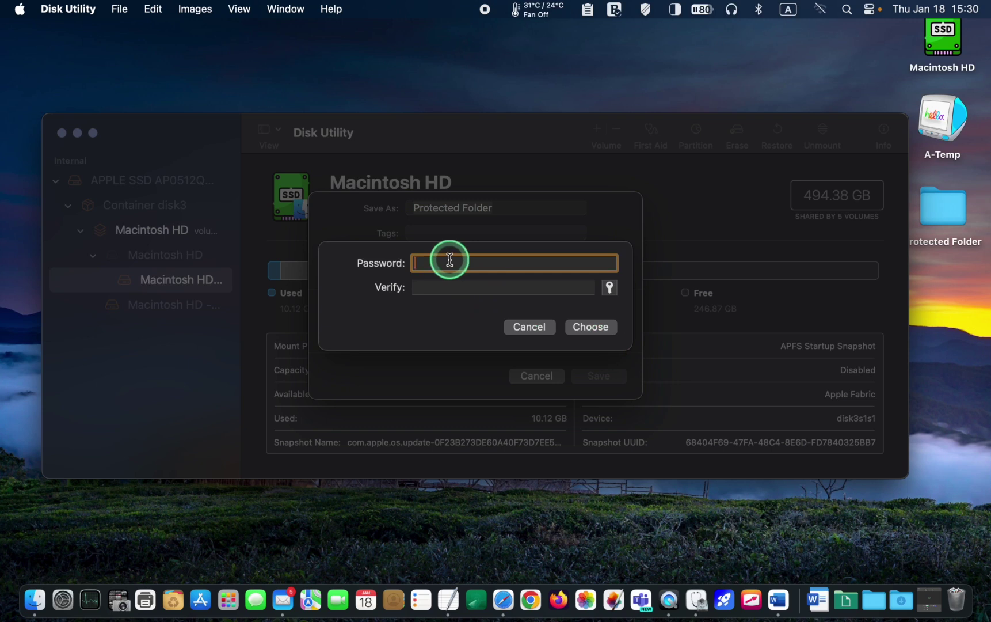
{"action": "type", "text": "password"}
{"action": "left_click", "coordinate": [426, 286]}
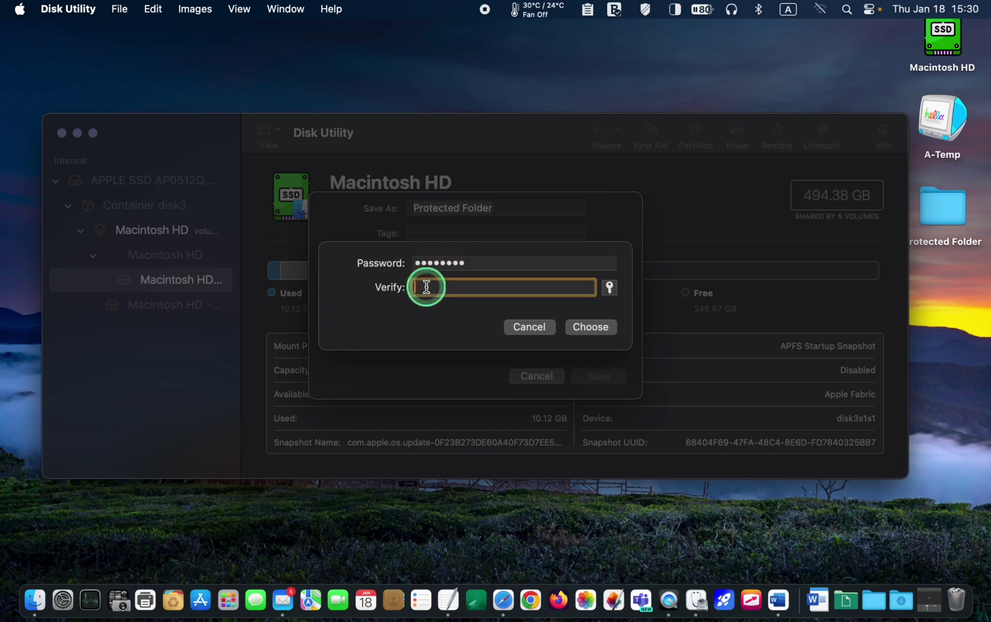
{"action": "type", "text": "password"}
{"action": "left_click", "coordinate": [582, 326]}
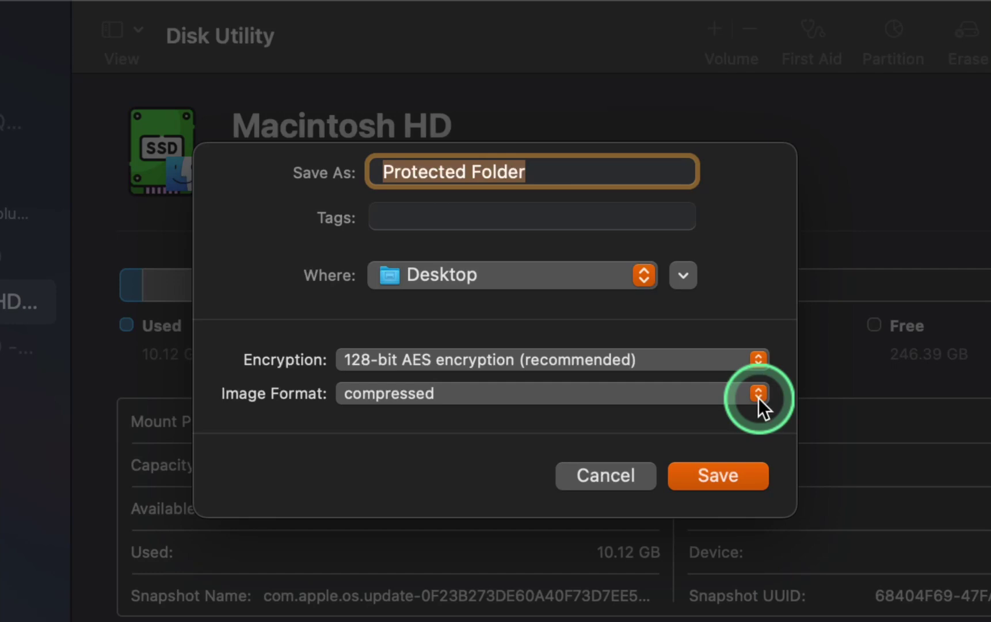
Set the image format to read-only, save Protected Folder.dmg, and dismiss the completion report.
{"action": "left_click", "coordinate": [758, 393]}
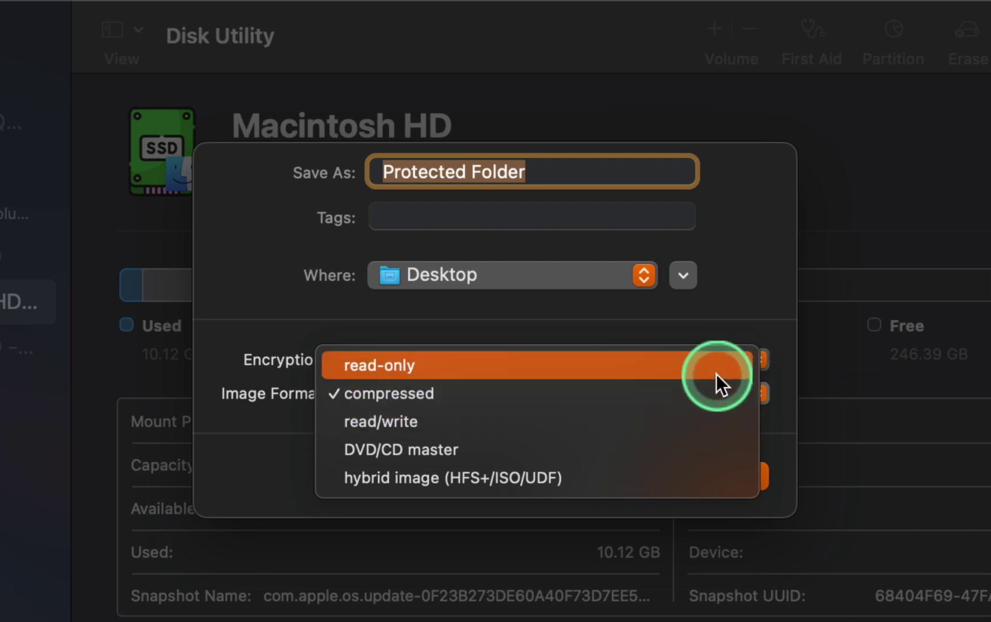
{"action": "left_click", "coordinate": [716, 374]}
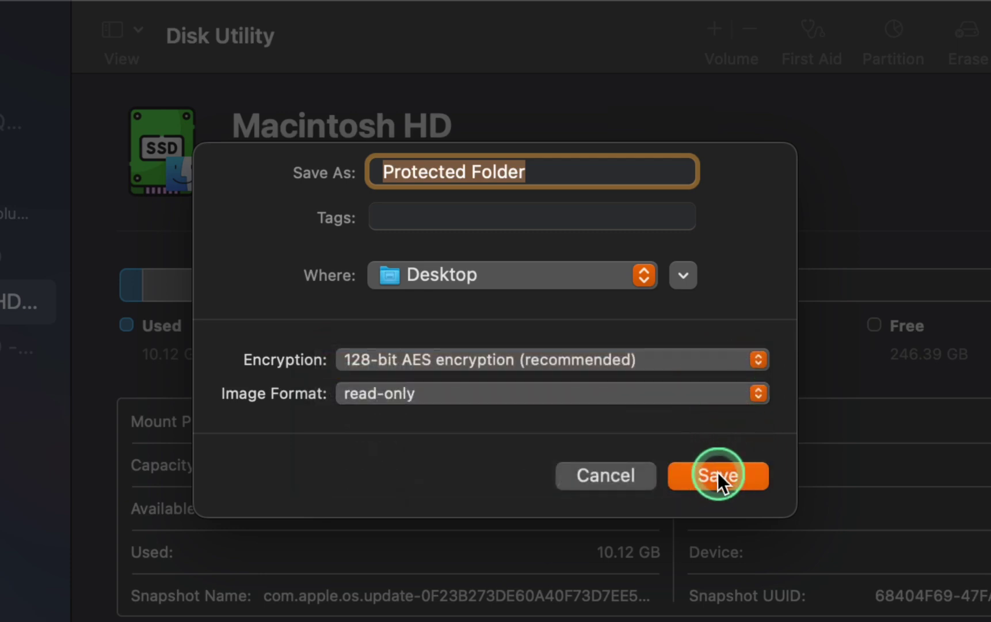
{"action": "left_click", "coordinate": [718, 472]}
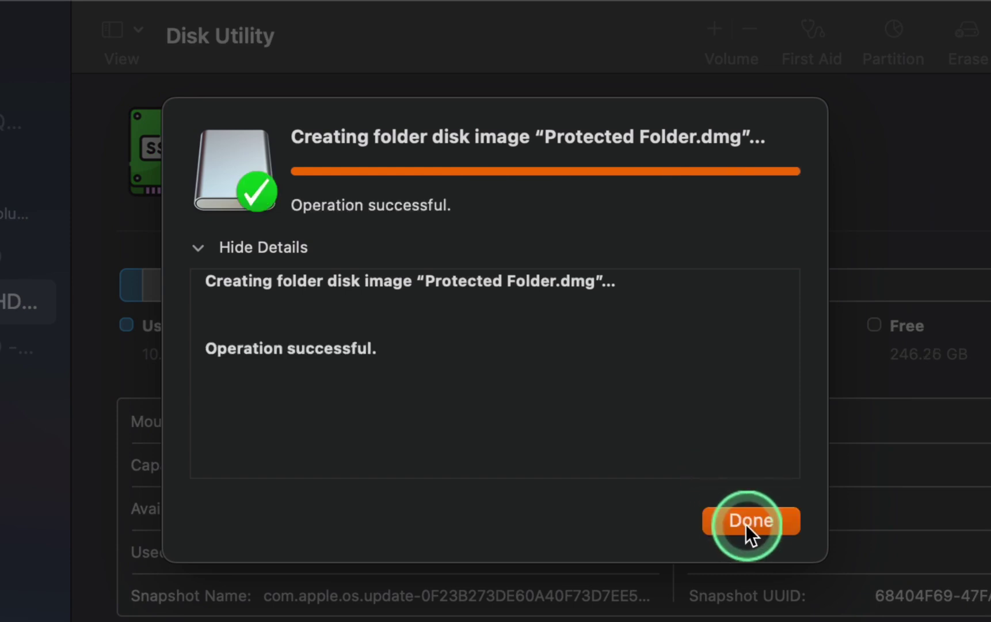
{"action": "left_click", "coordinate": [746, 524]}
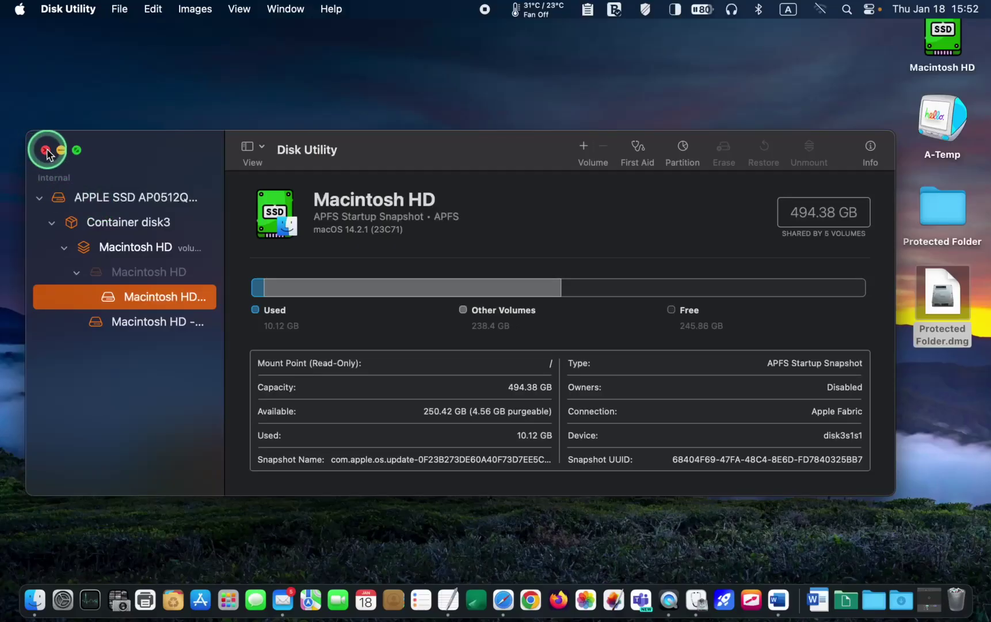
Close Disk Utility, open Protected Folder.dmg, and cancel its password prompt.
{"action": "left_click", "coordinate": [46, 152]}
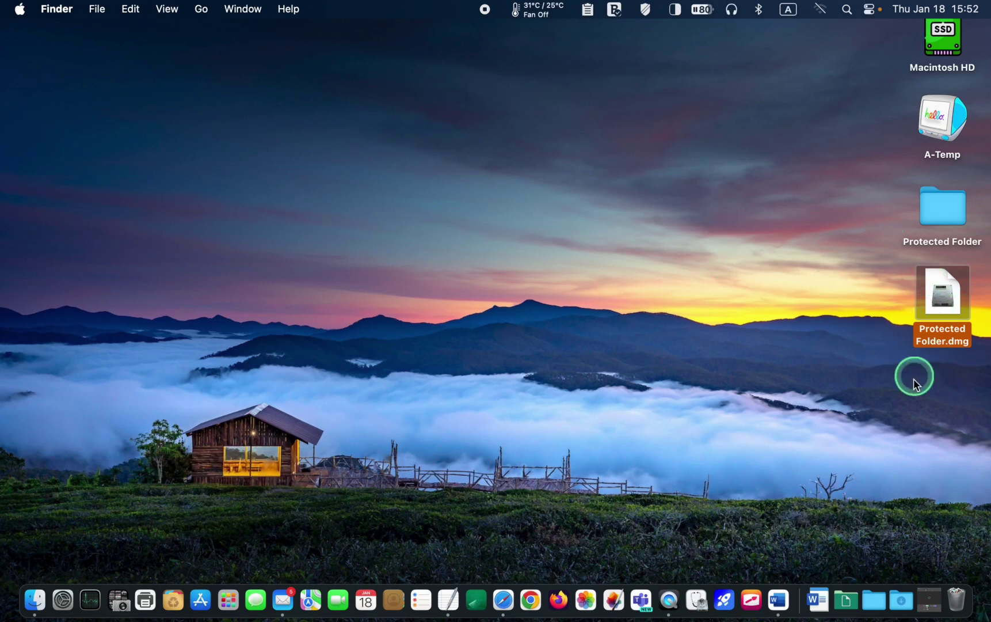
{"action": "left_click", "coordinate": [929, 417]}
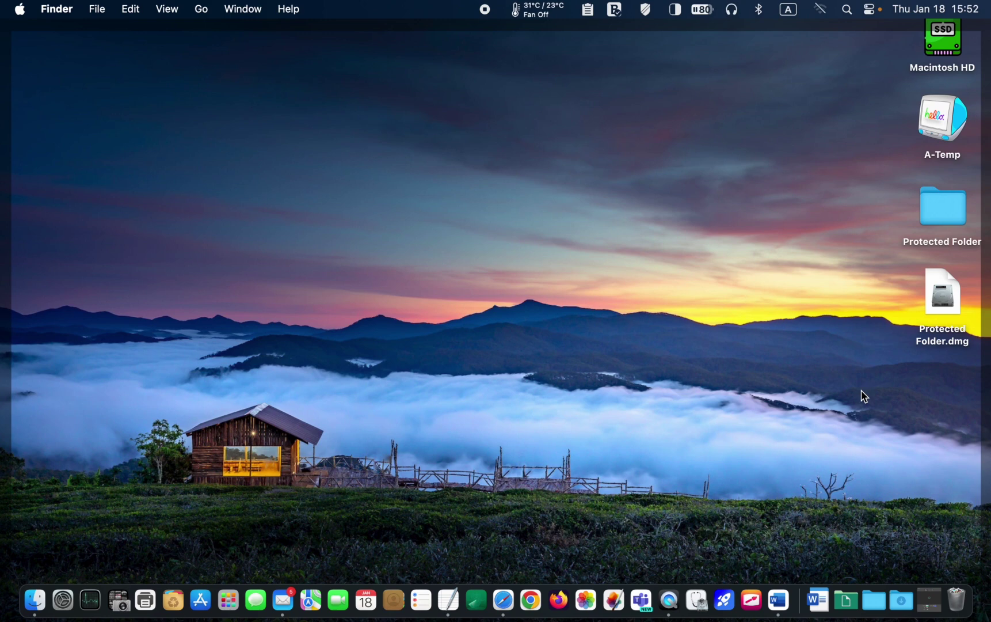
{"action": "left_click", "coordinate": [928, 305]}
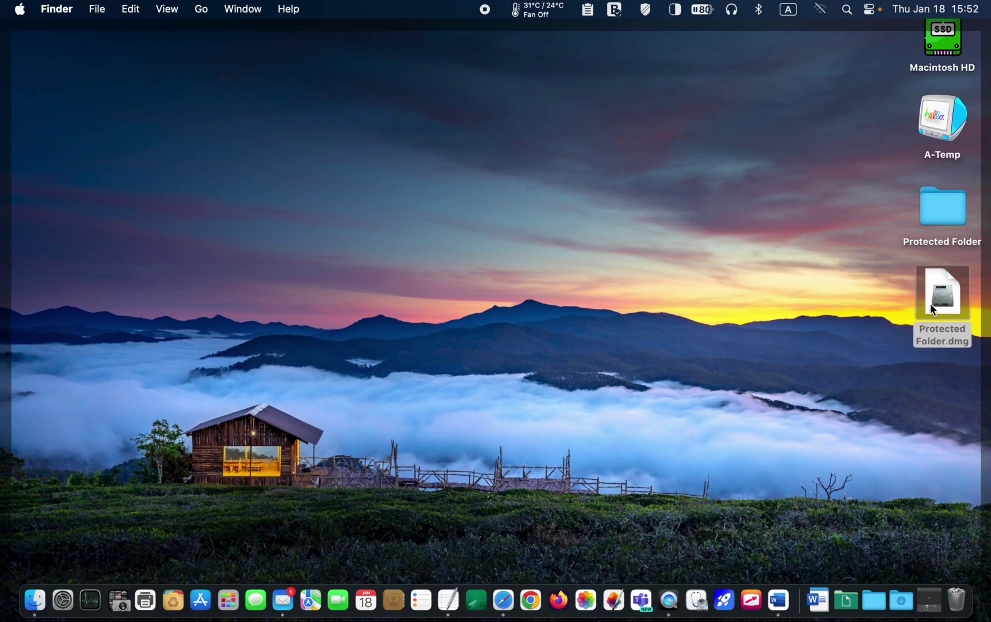
{"action": "double_click", "coordinate": [930, 303]}
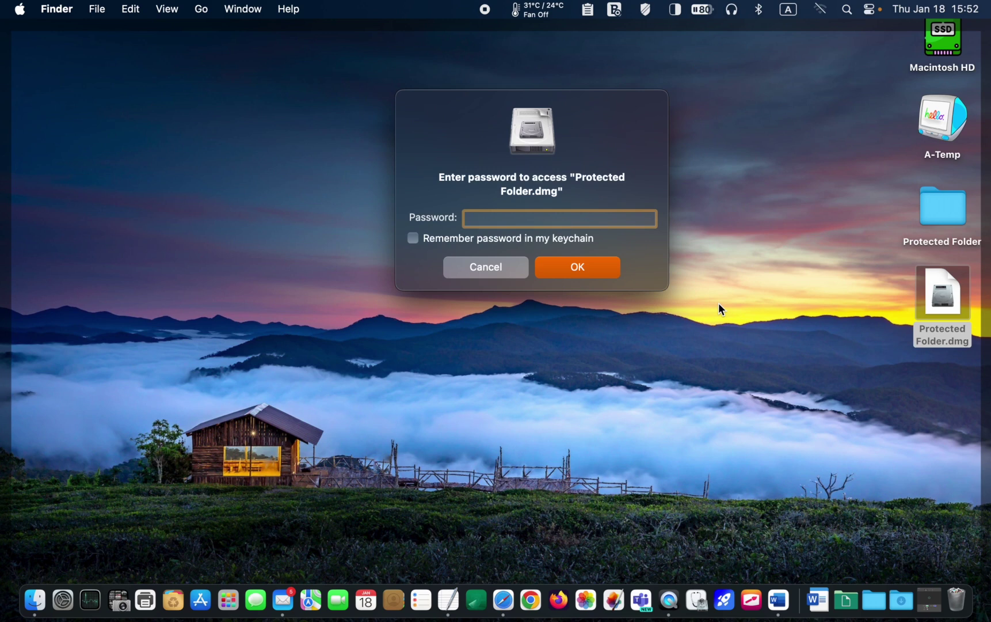
{"action": "left_click", "coordinate": [502, 266]}
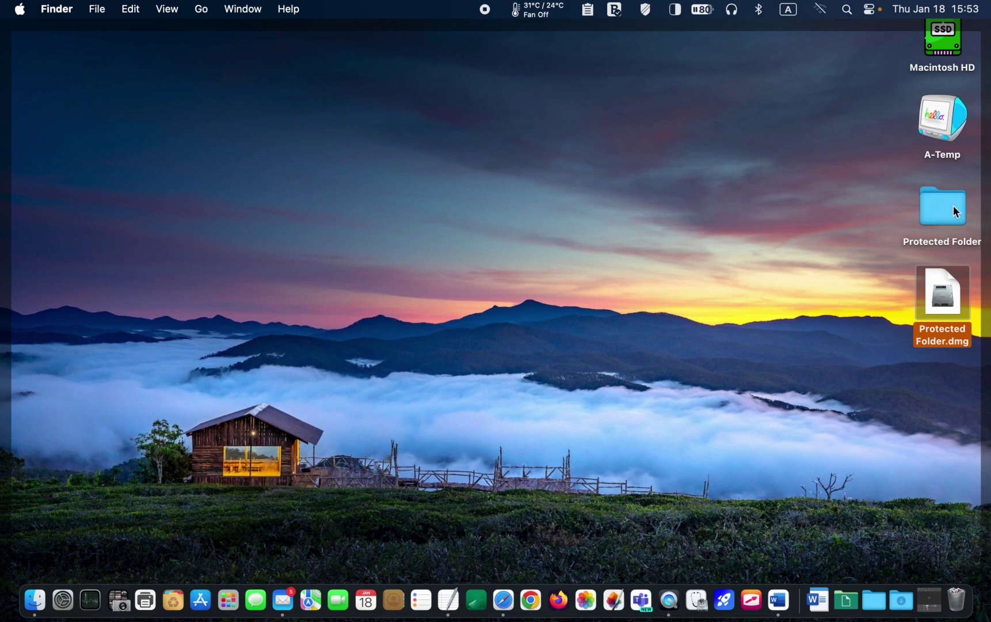
Drag the original Protected Folder from the desktop into the Trash.
{"action": "left_click_drag", "start_coordinate": [953, 206], "coordinate": [963, 611]}
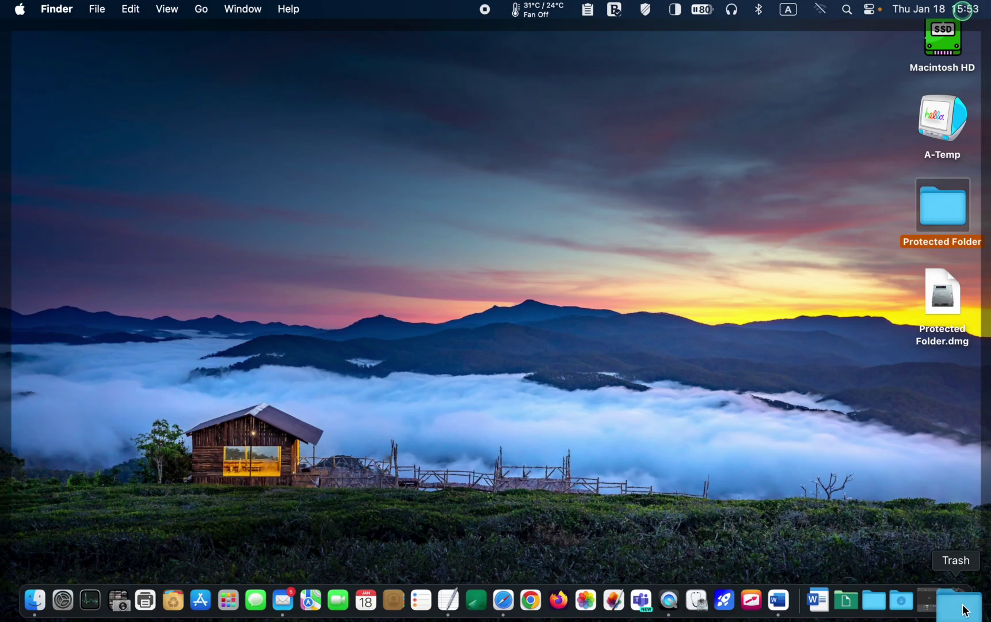